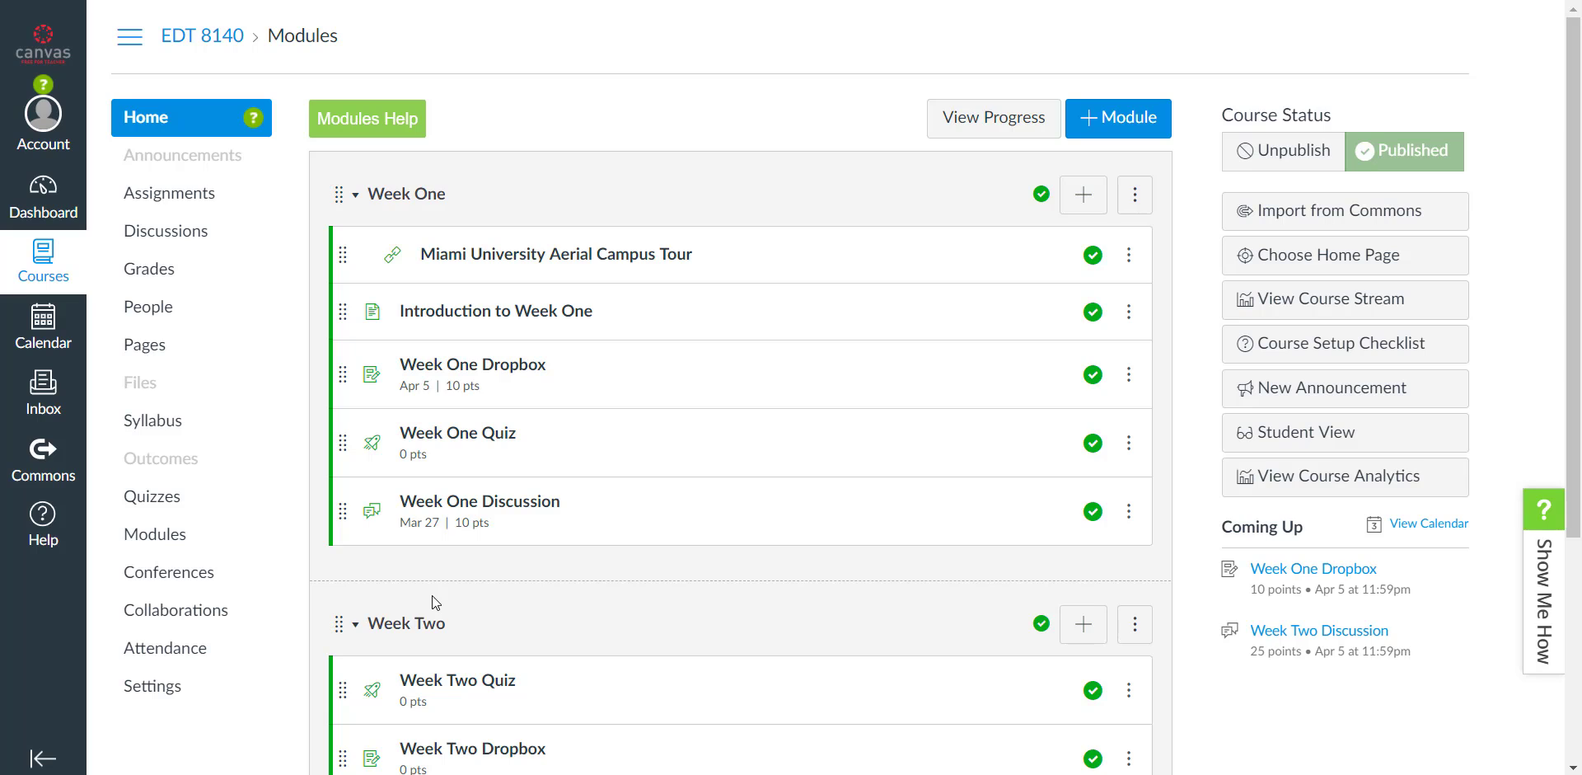
# Step: Go from the course modules to the EDT 8140 Quizzes list
pyautogui.click(175, 512)
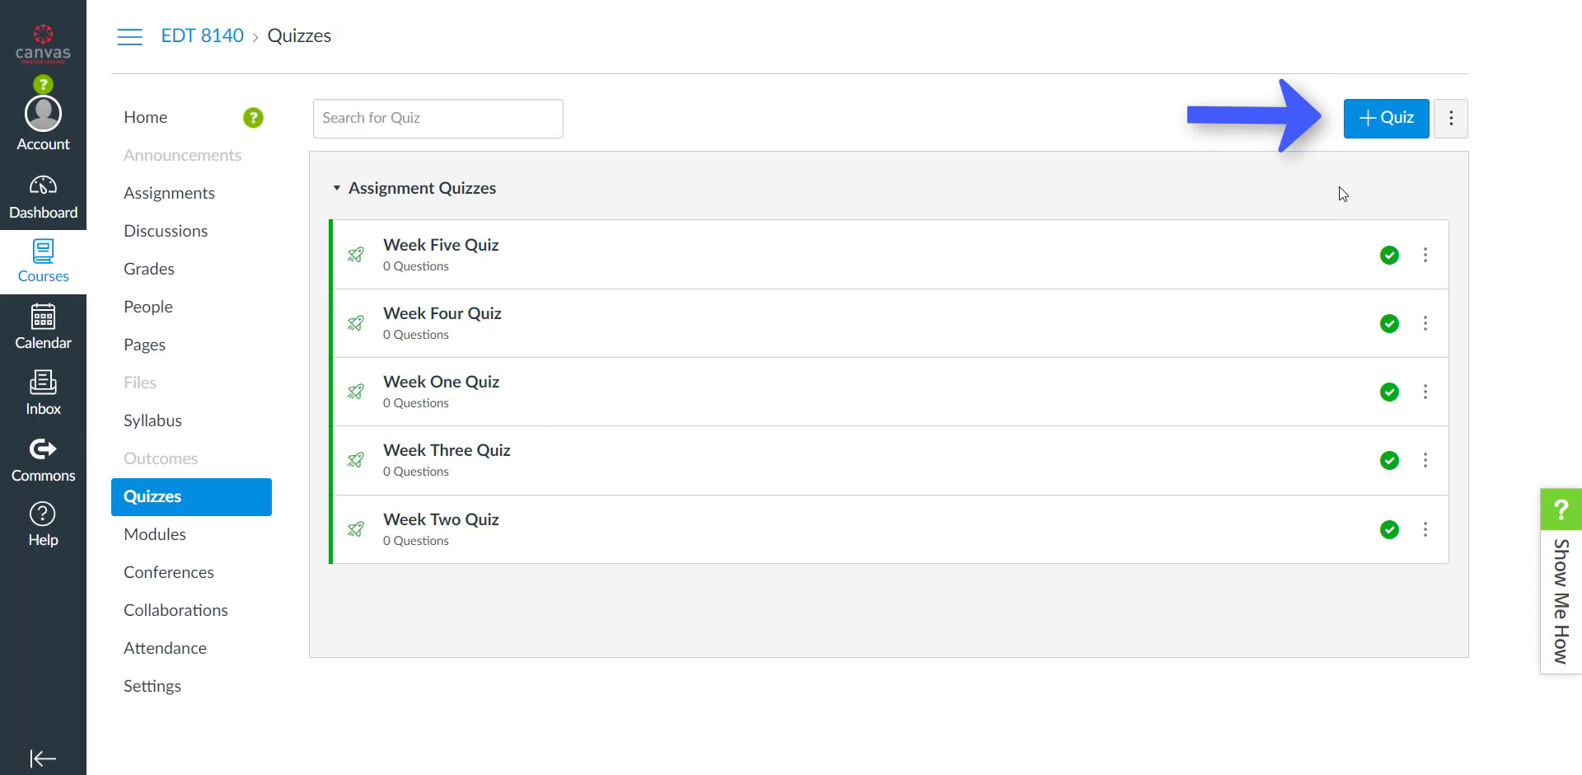
# Step: Create a new quiz and replace 'Unnamed Quiz' with the title 'Week Six Quiz'
pyautogui.click(1394, 125)
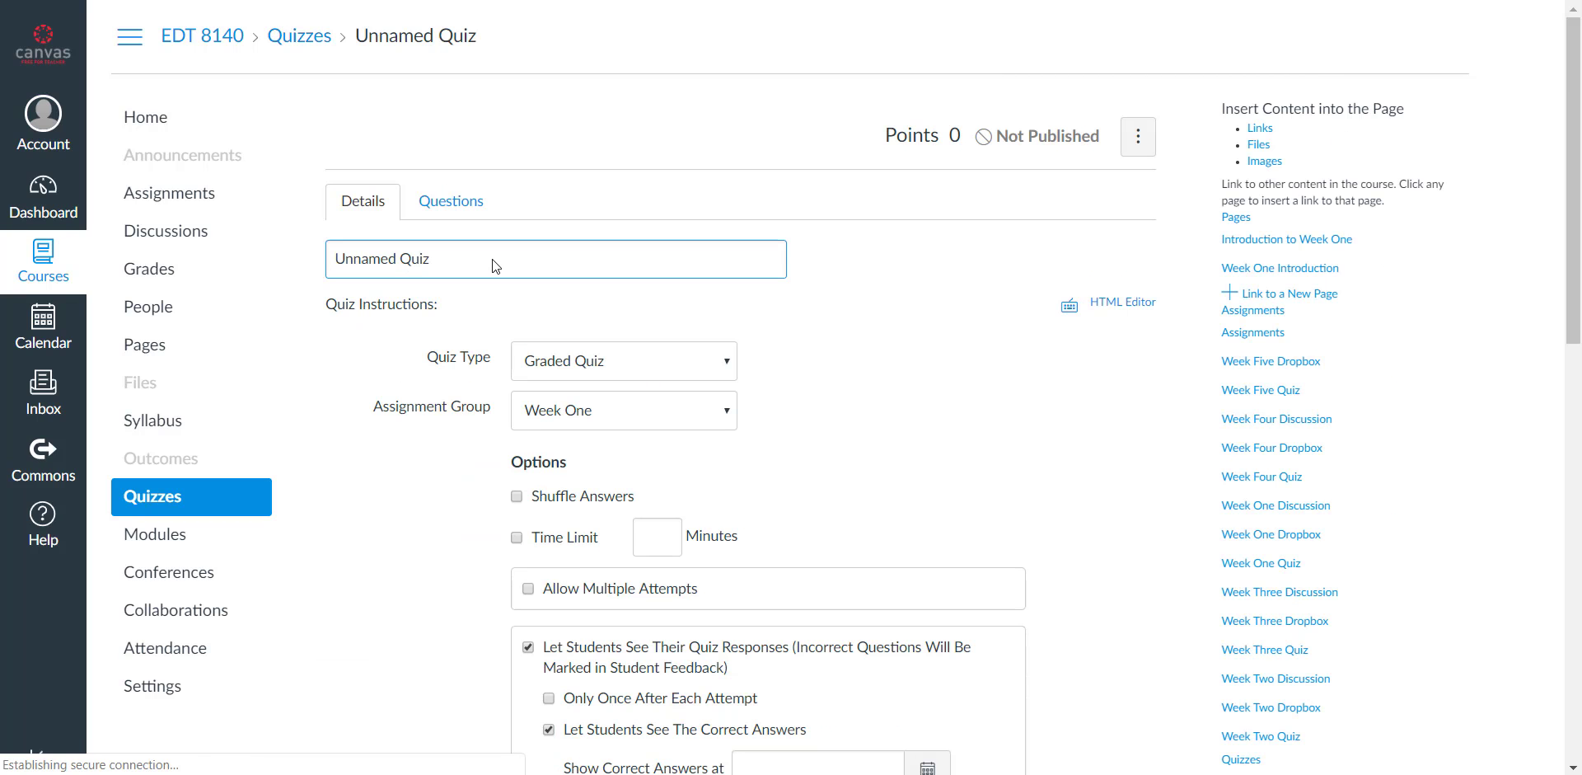
pyautogui.moveTo(484, 259); pyautogui.dragTo(336, 266)
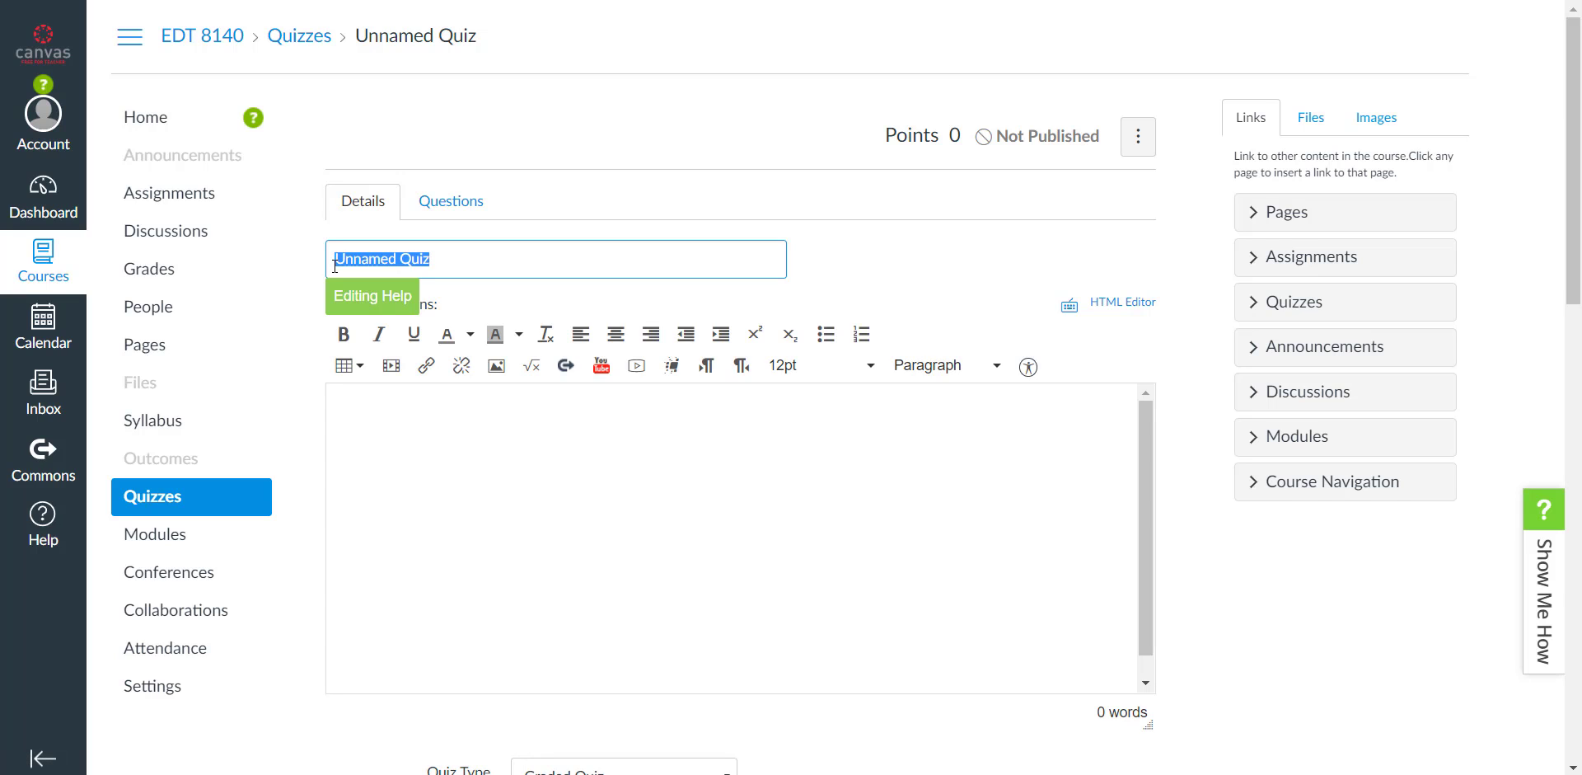
pyautogui.write('Week Six')
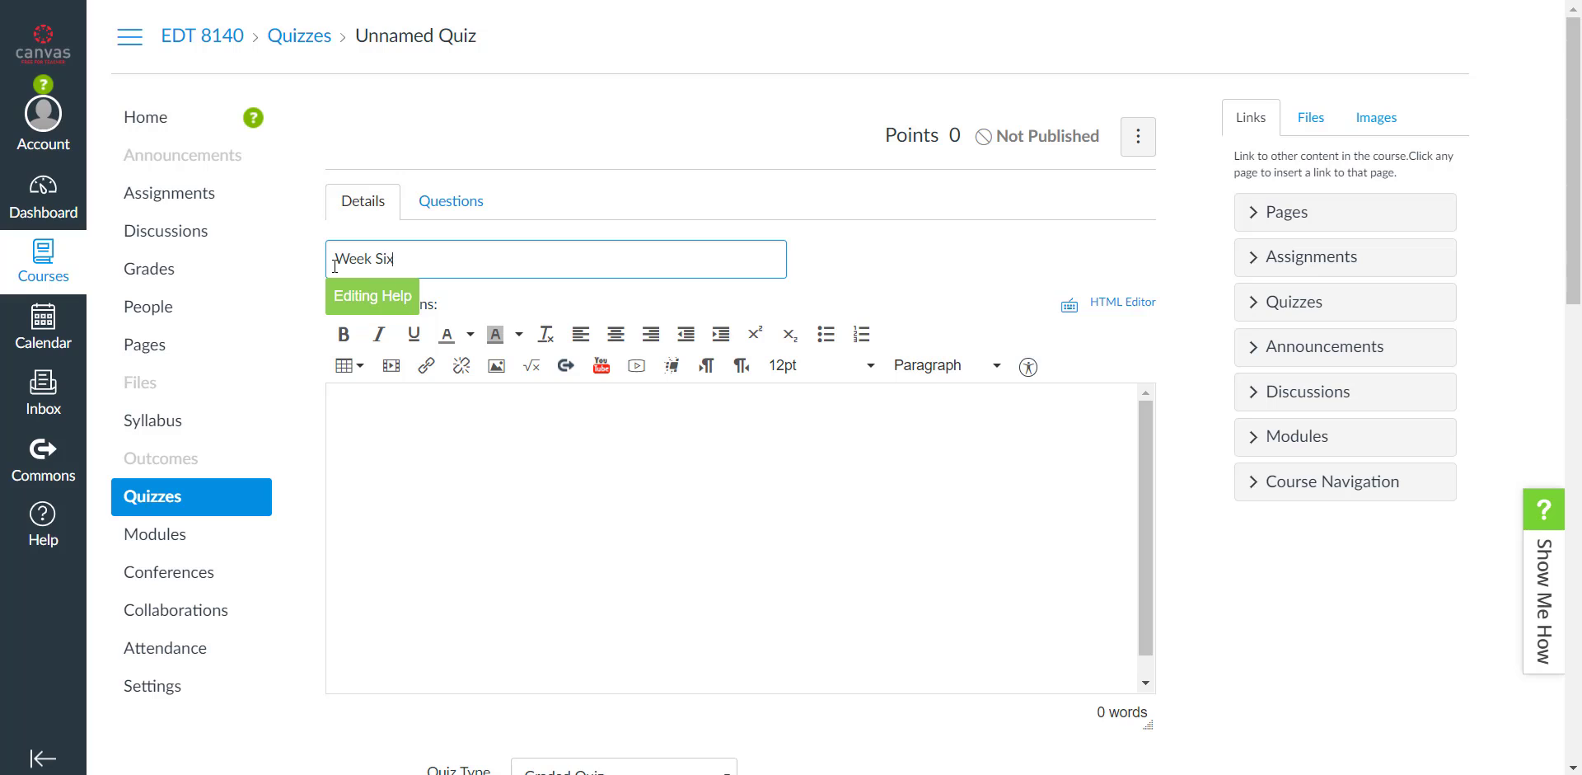
pyautogui.write(' Quiz')
# Step: Keep the quiz type as Graded Quiz and put it in the Week Five assignment group
pyautogui.scroll(-4, 1182, 127)
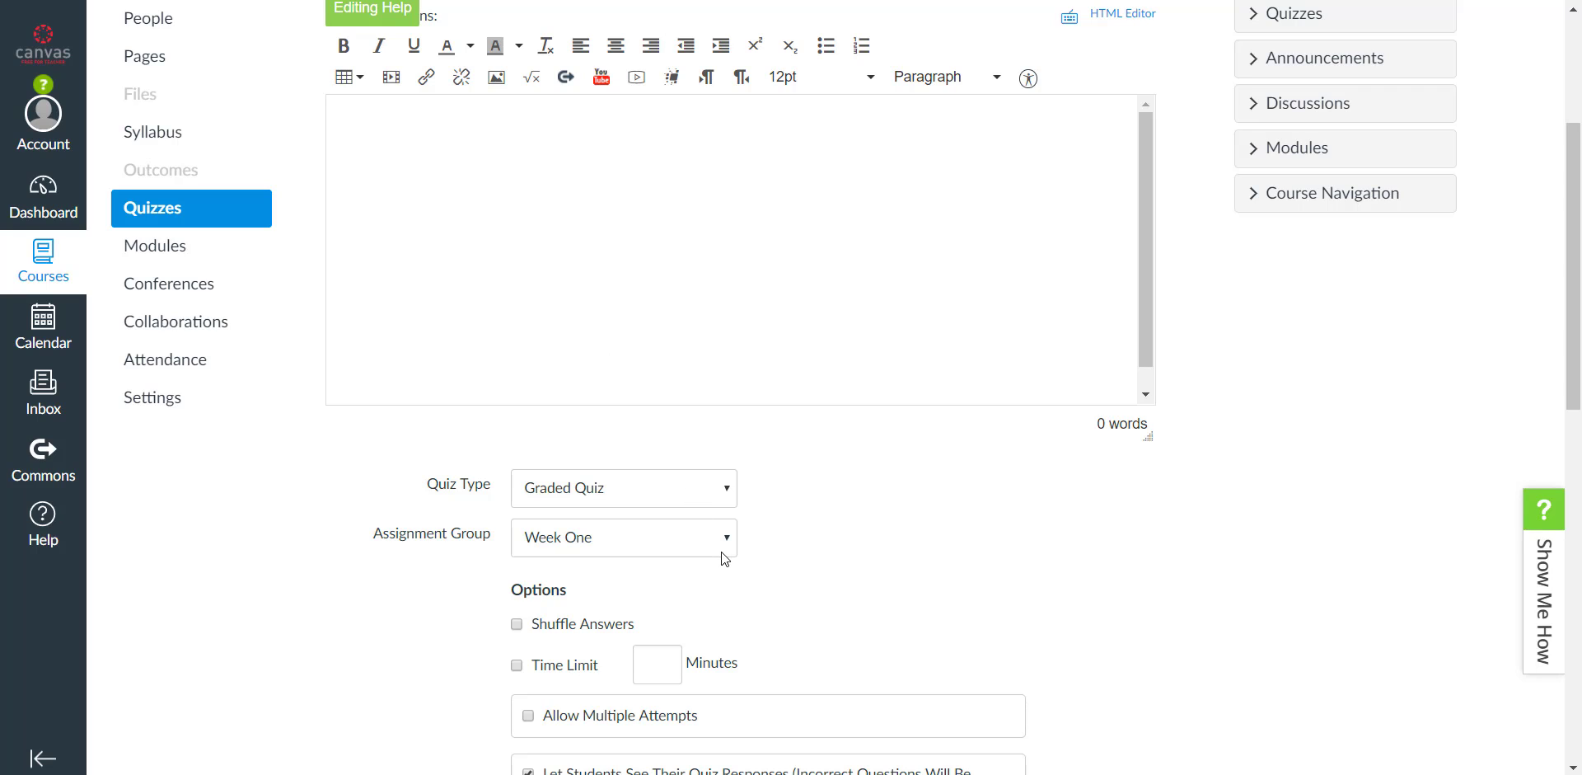
pyautogui.click(730, 502)
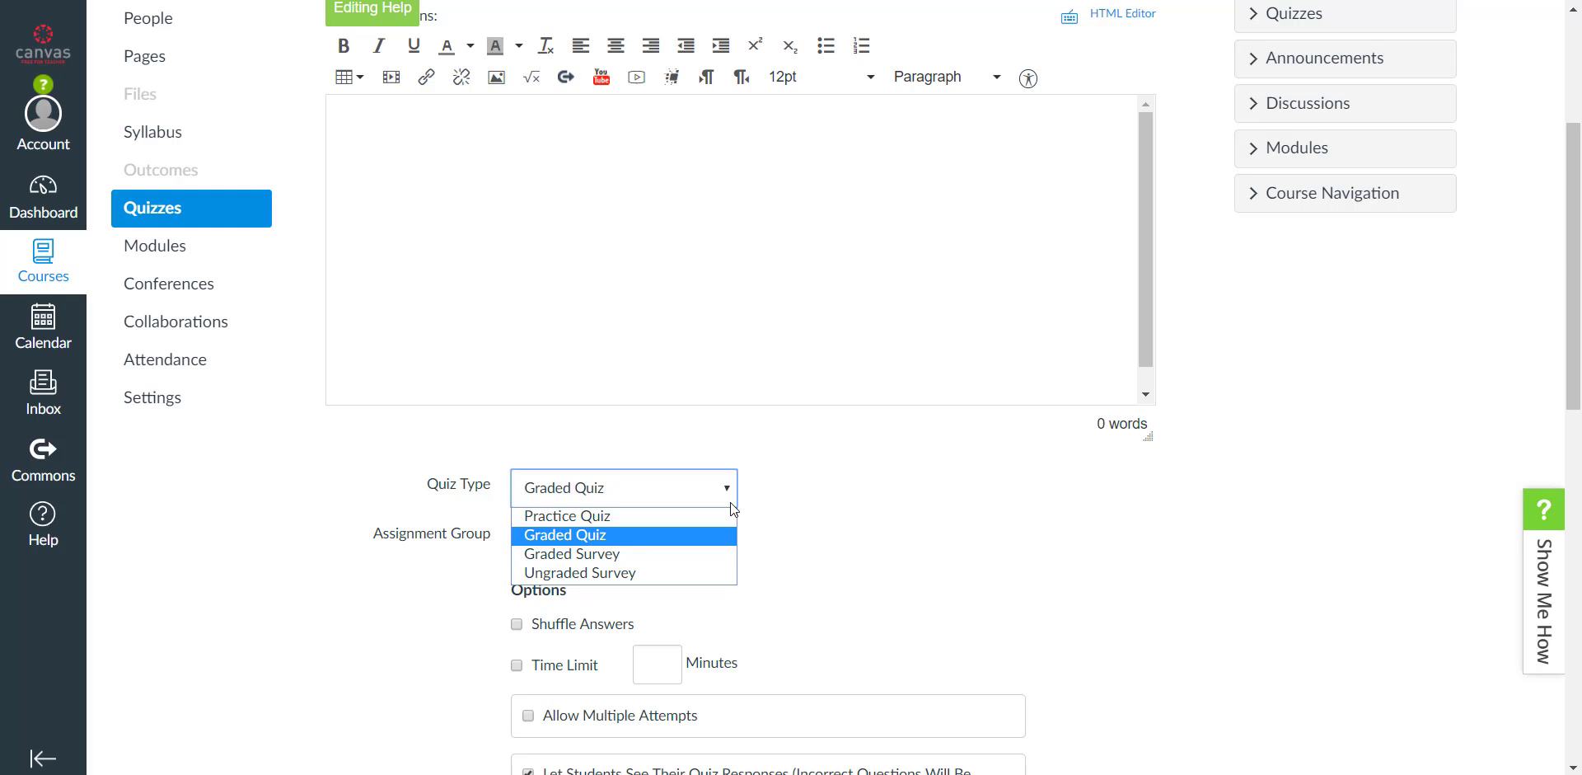
pyautogui.click(731, 485)
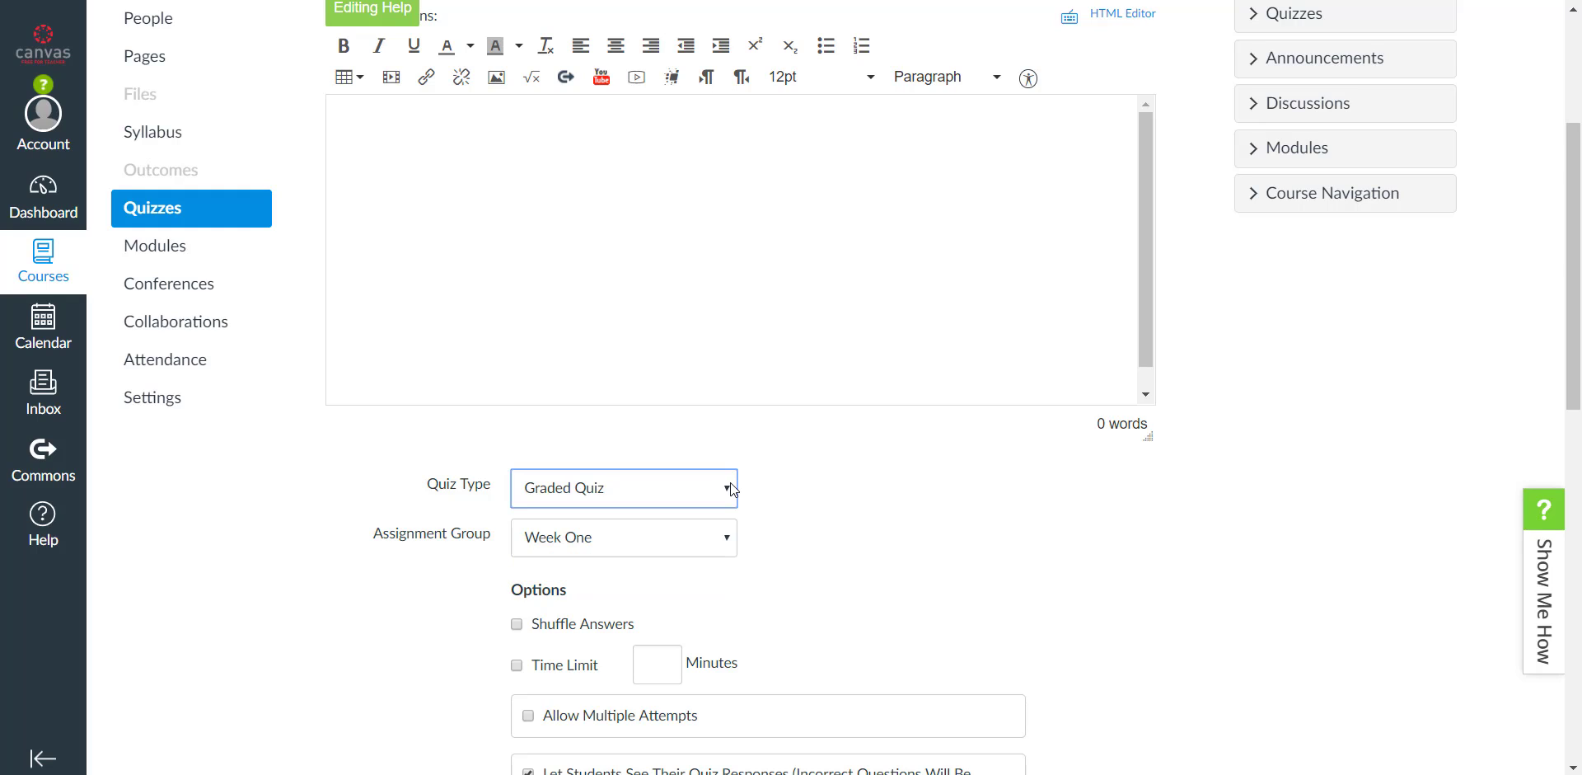
pyautogui.click(728, 539)
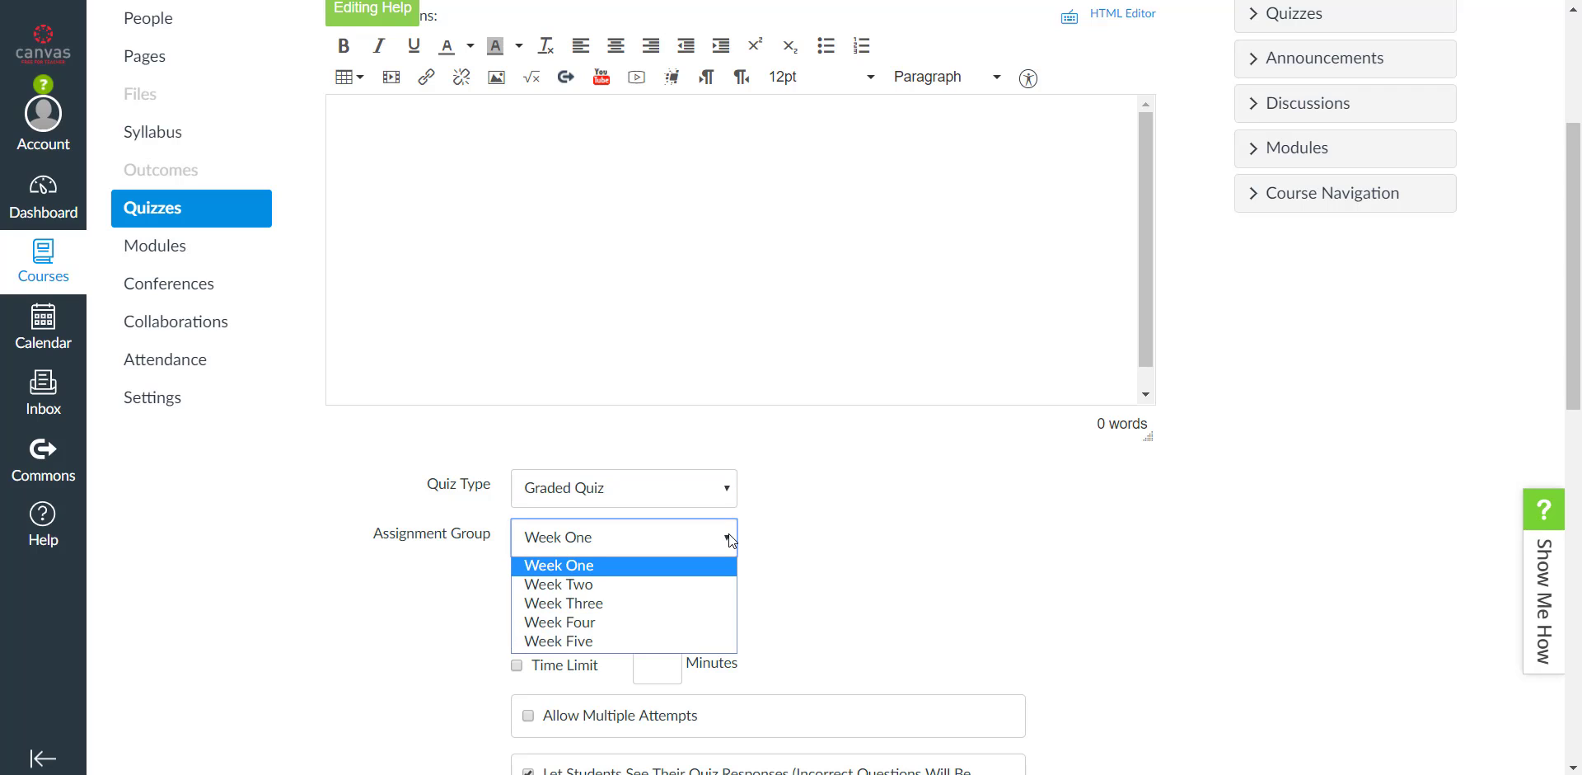
pyautogui.click(698, 642)
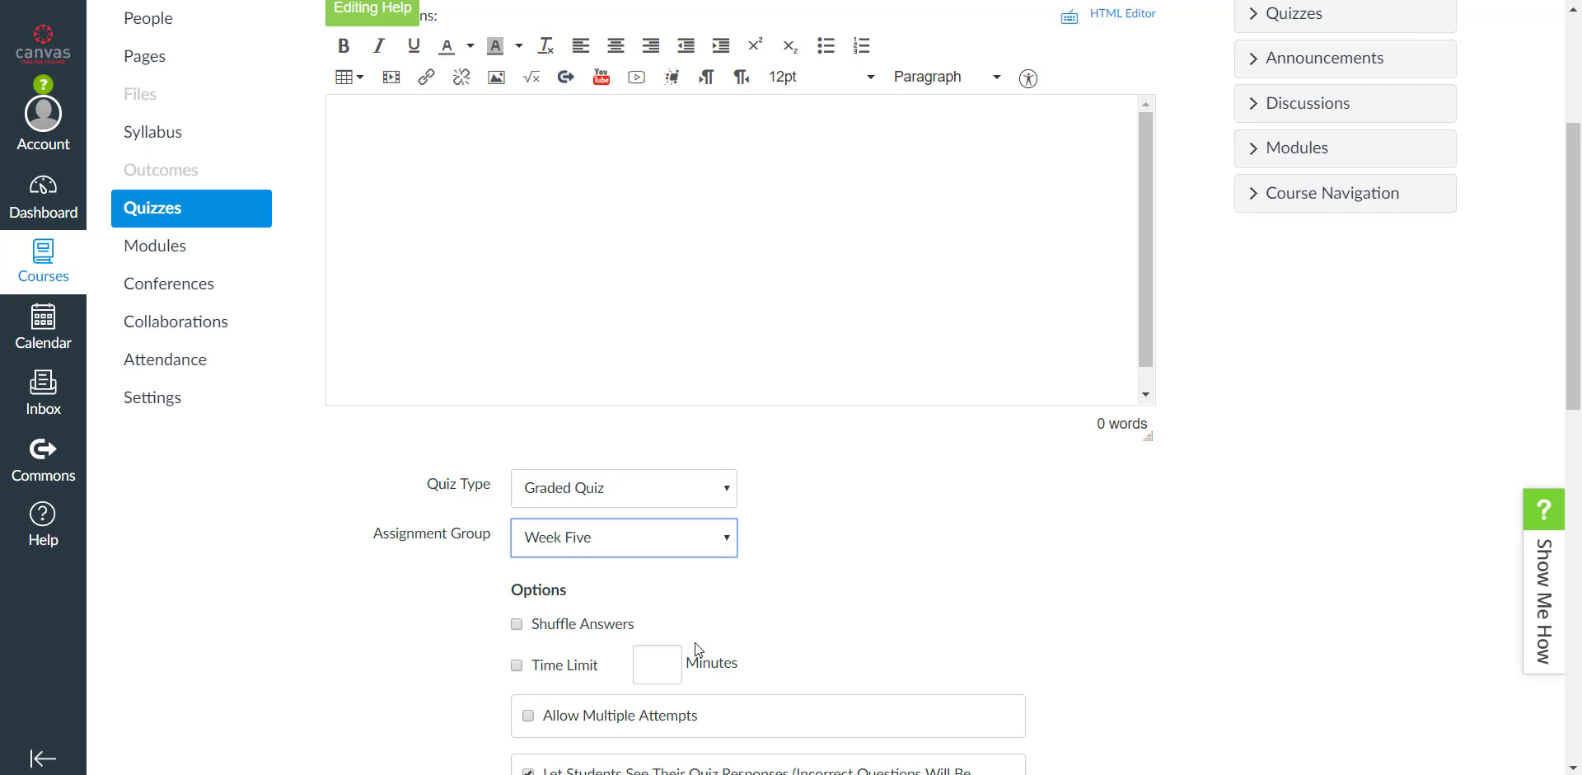
pyautogui.moveTo(1580, 321); pyautogui.dragTo(1579, 486)
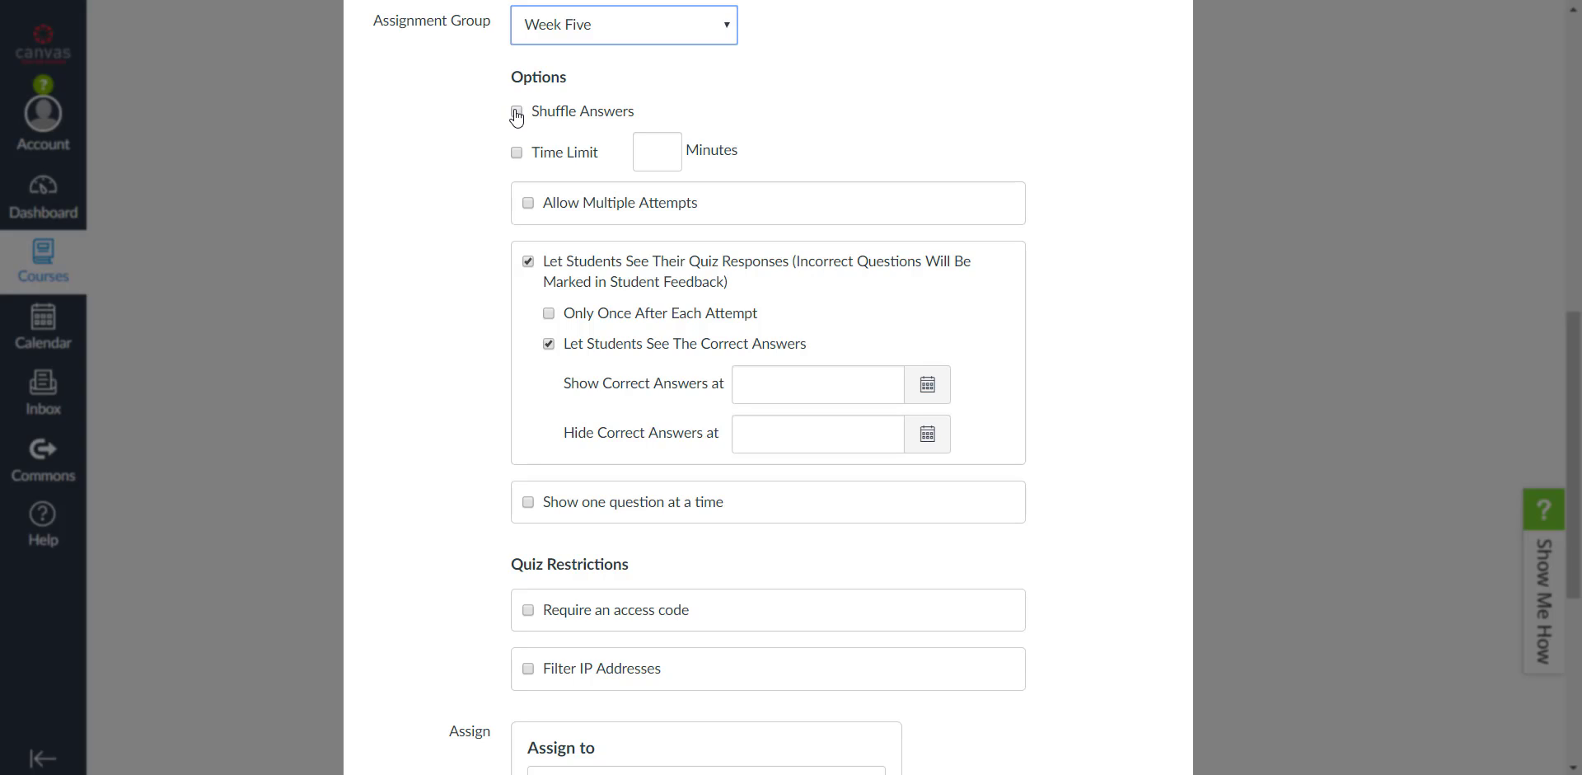
# Step: Shuffle answers, set a 60-minute time limit, and allow 2 attempts keeping the highest score
pyautogui.click(516, 113)
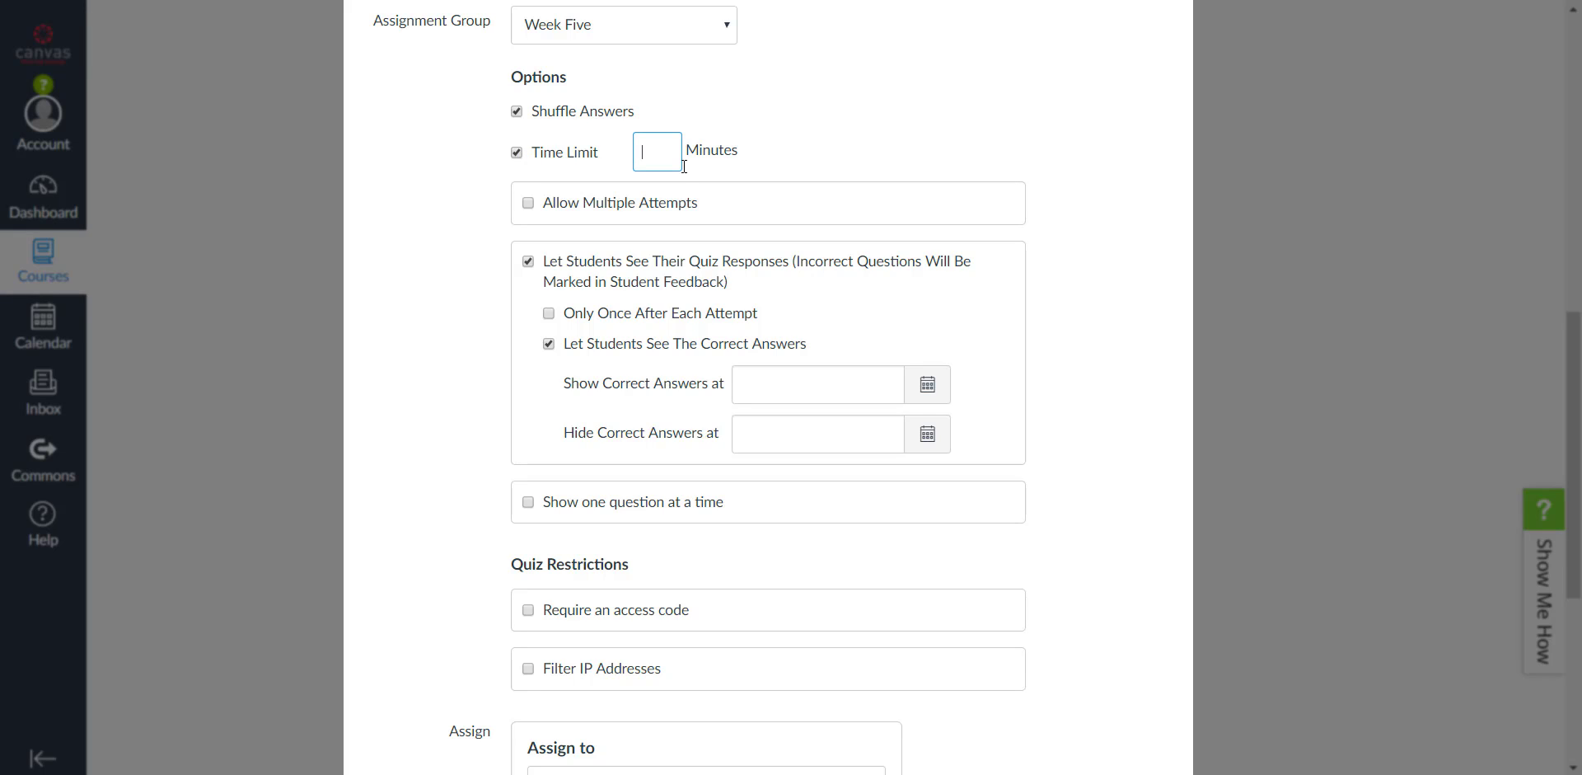
pyautogui.write('60')
pyautogui.click(526, 206)
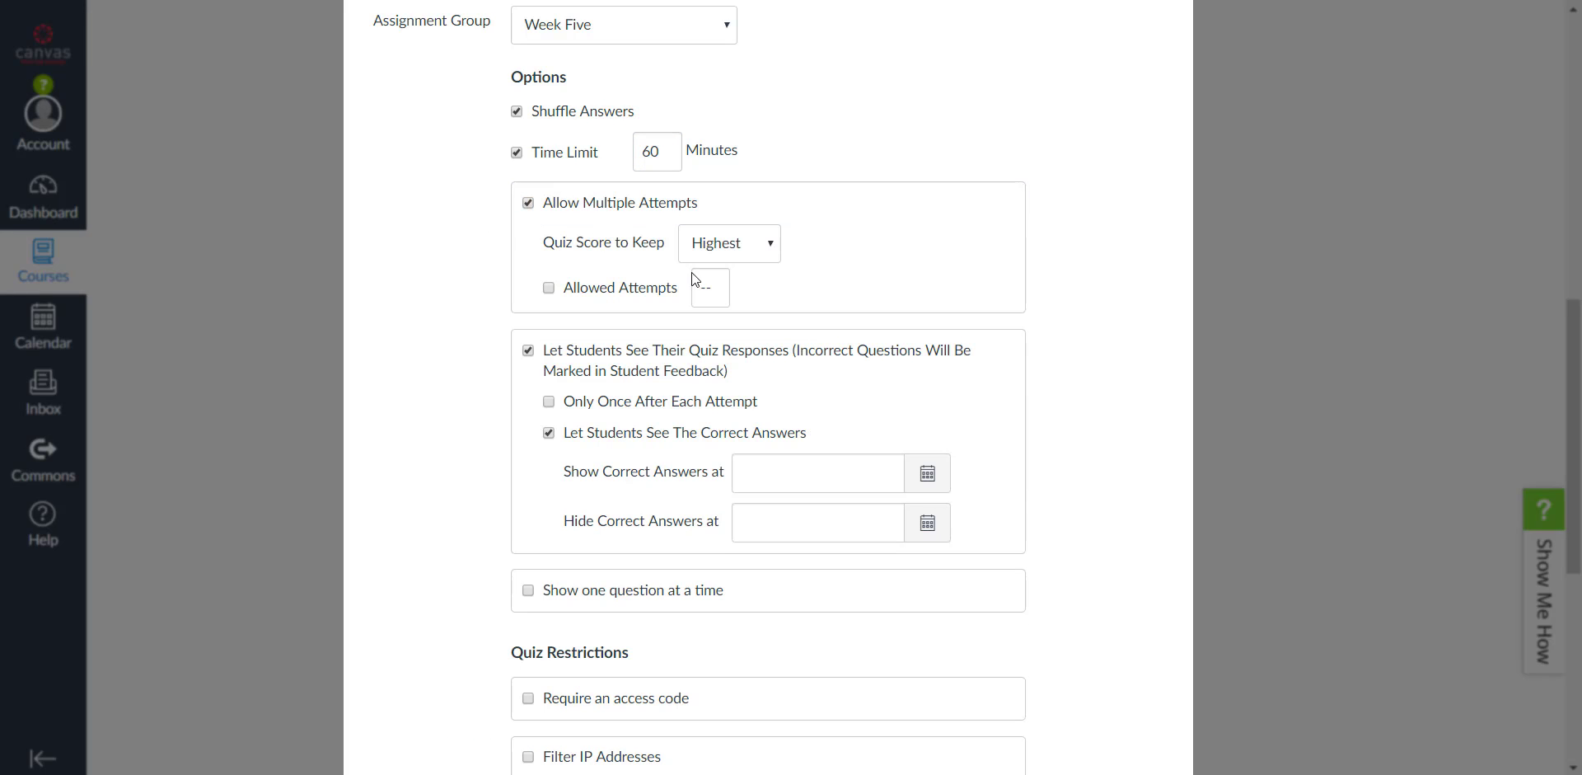
pyautogui.click(754, 255)
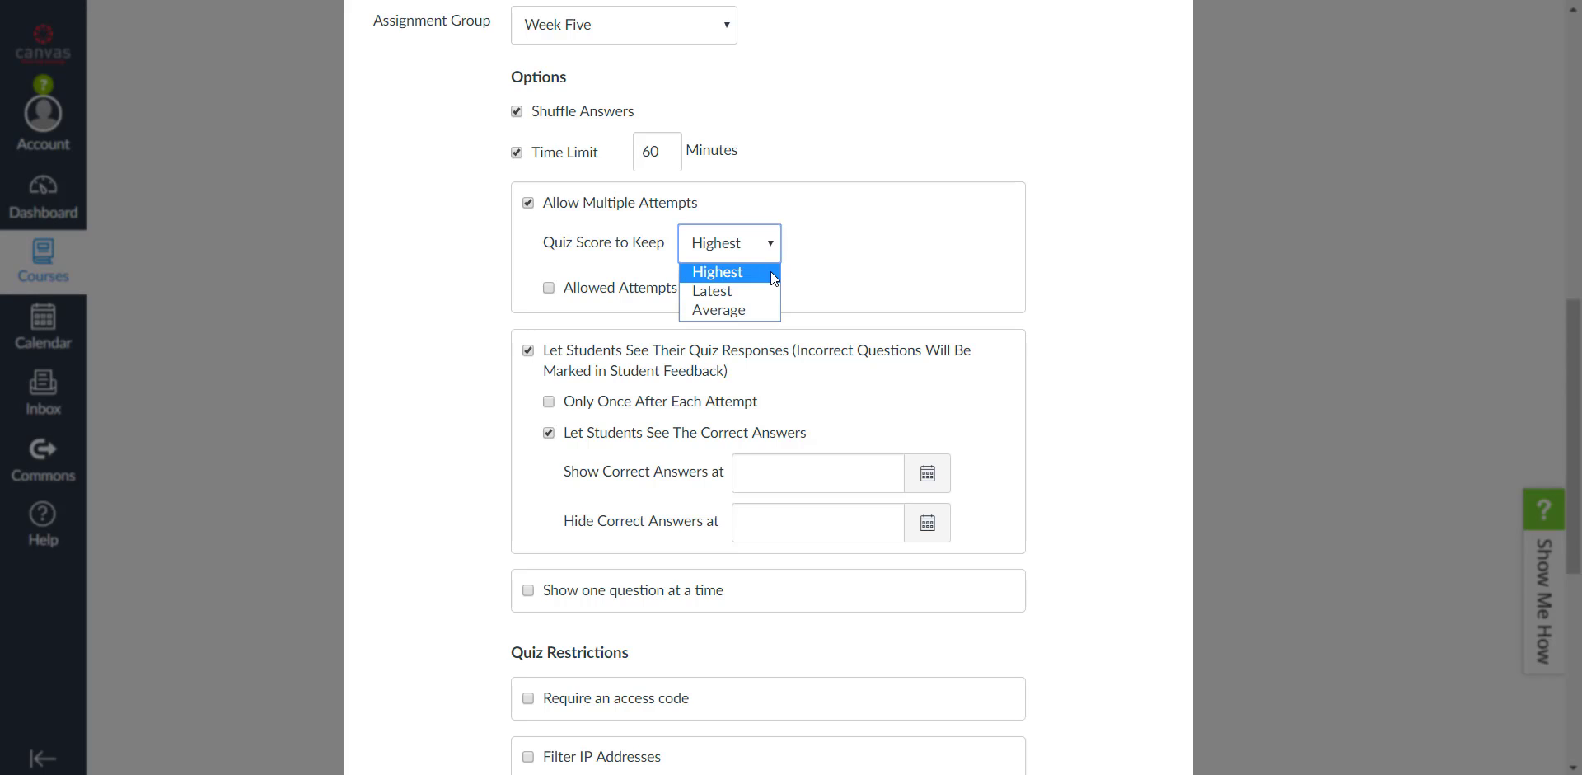
pyautogui.click(774, 273)
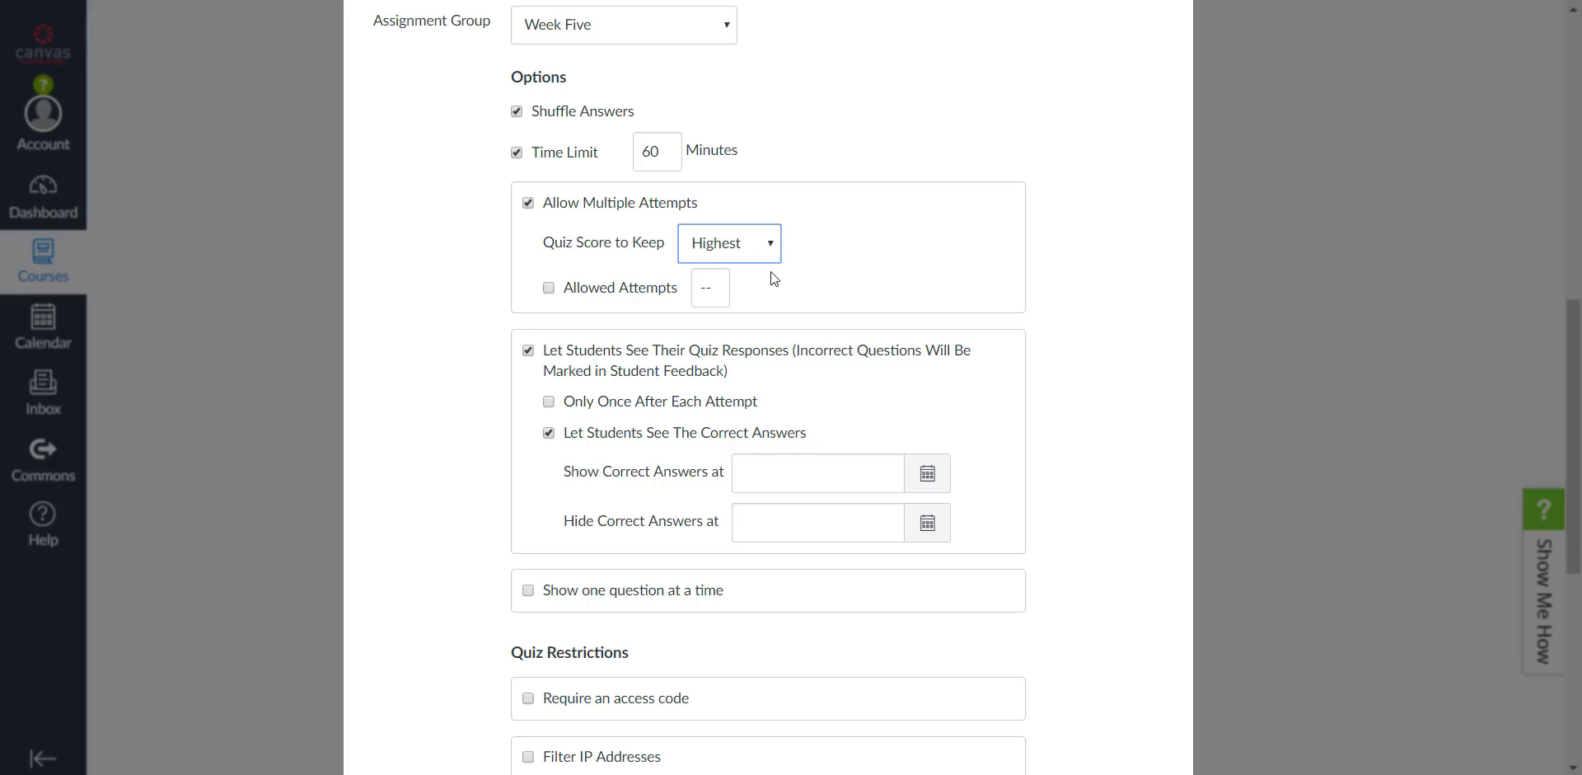
pyautogui.click(549, 288)
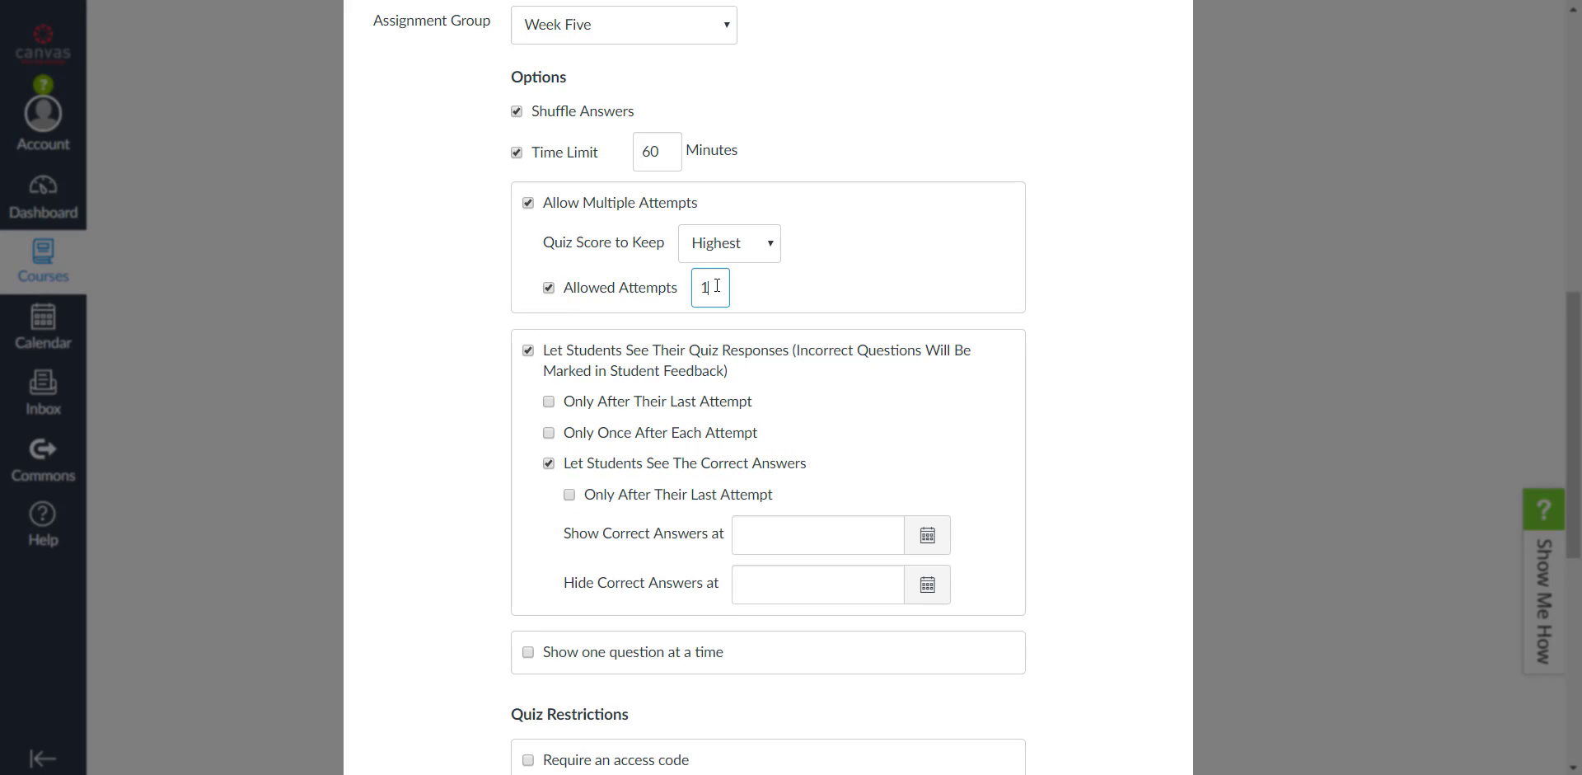
pyautogui.moveTo(717, 285); pyautogui.dragTo(677, 290)
pyautogui.click(1060, 392)
pyautogui.click(937, 545)
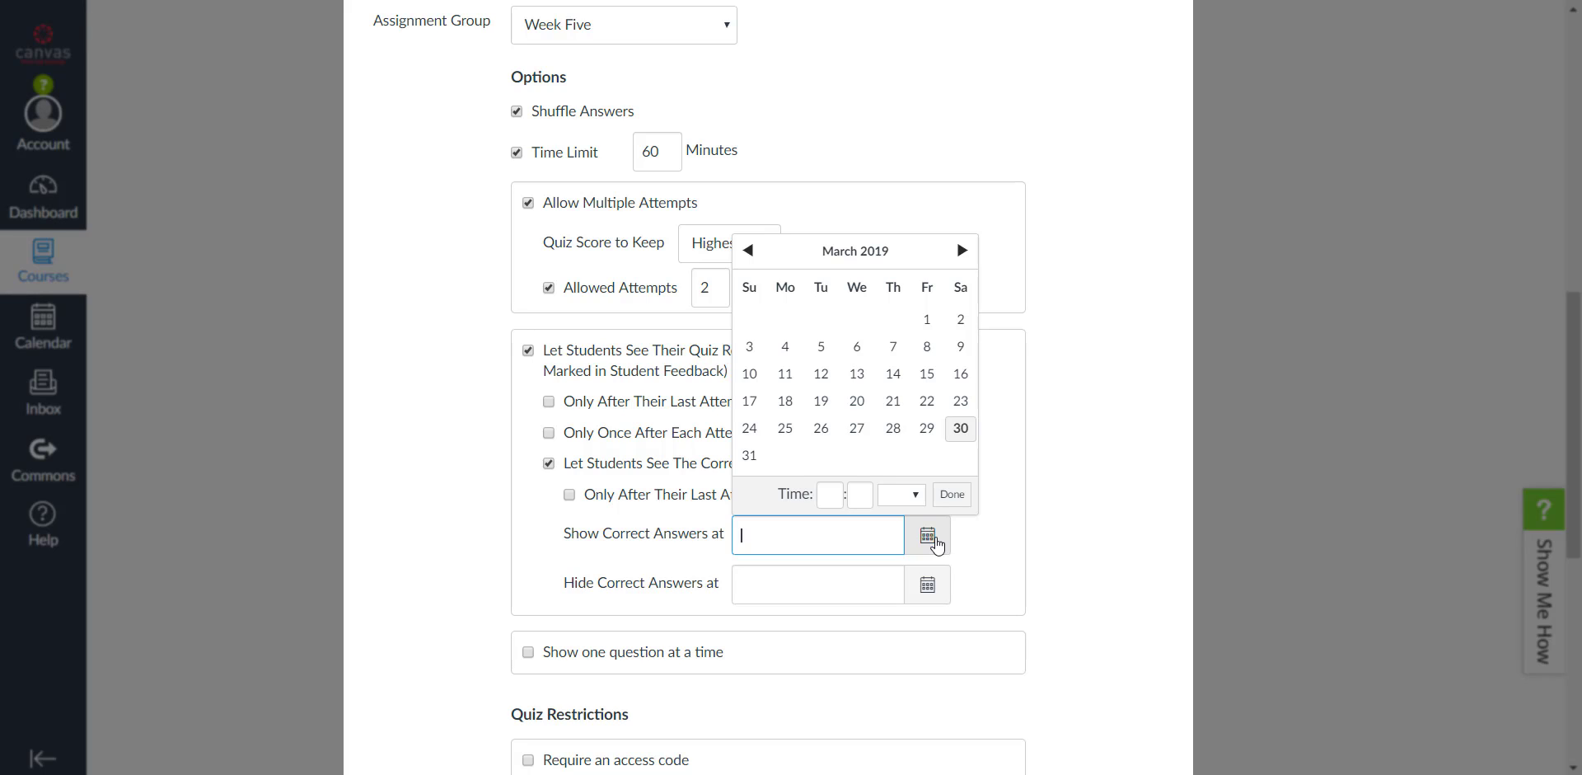
pyautogui.click(1112, 594)
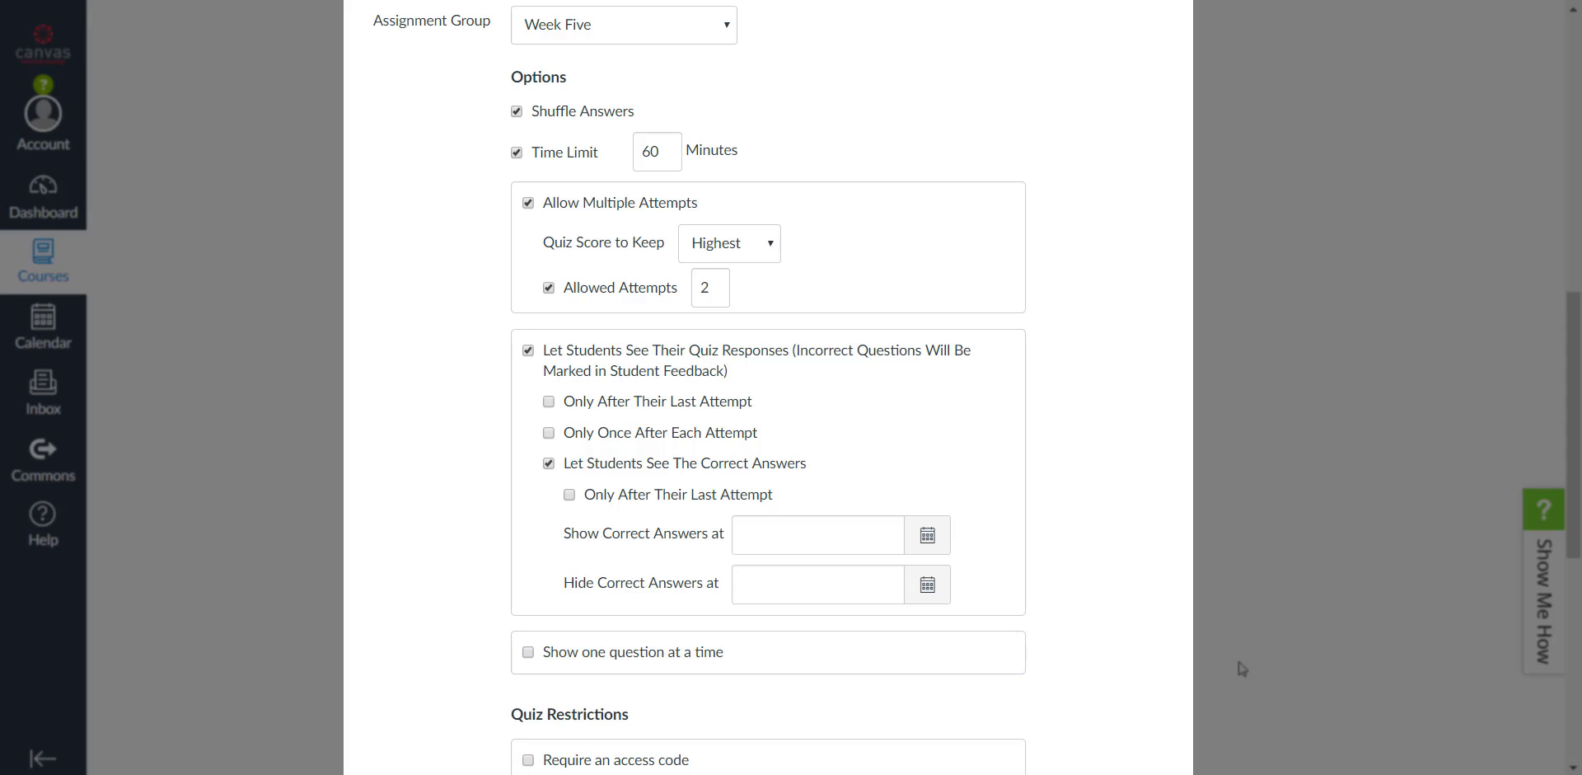
pyautogui.moveTo(1574, 449); pyautogui.dragTo(1573, 622)
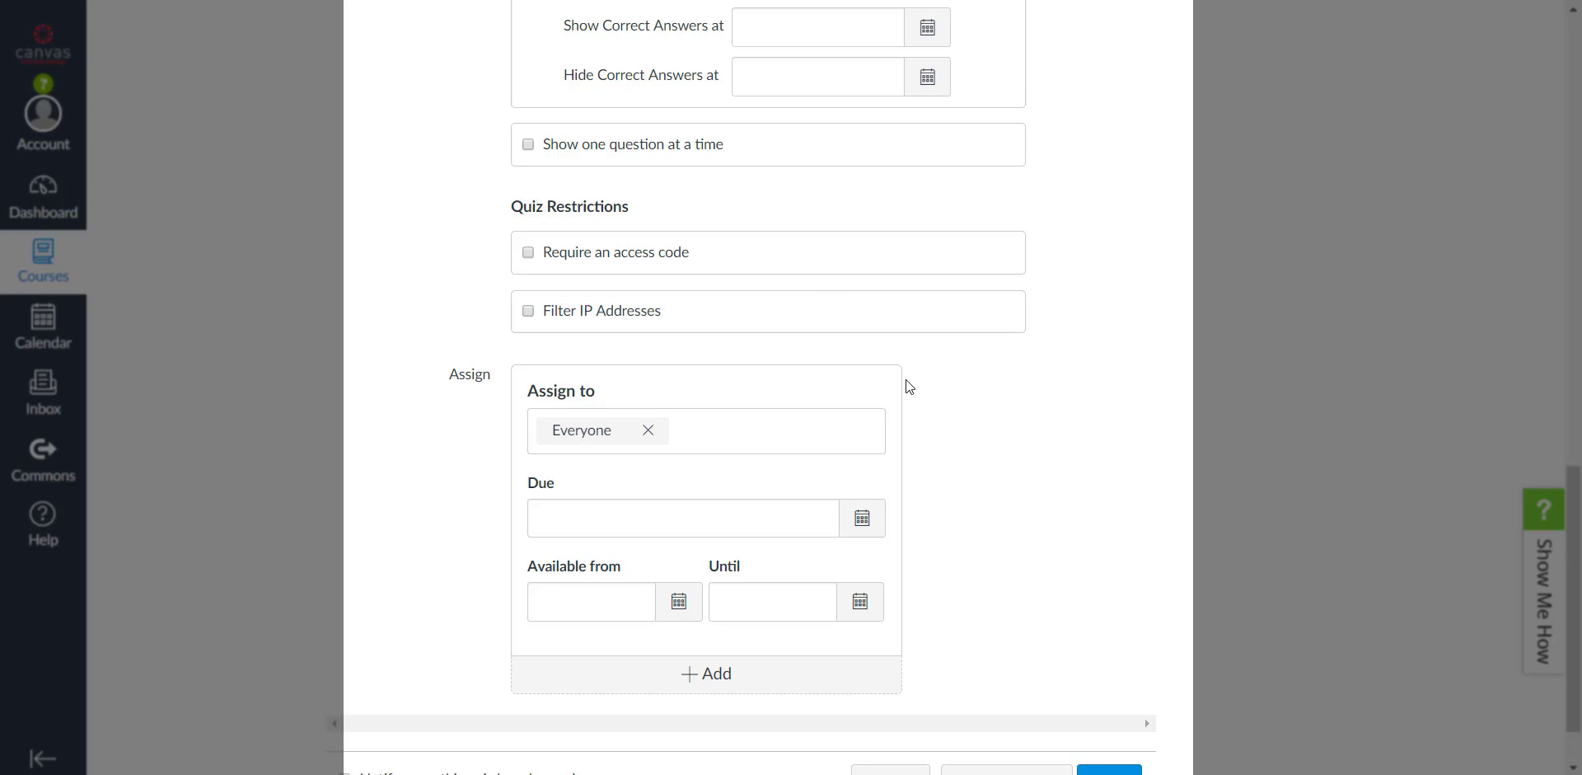
# Step: Save Week Six Quiz unpublished and return to the Quizzes list
pyautogui.scroll(-1, 1035, 624)
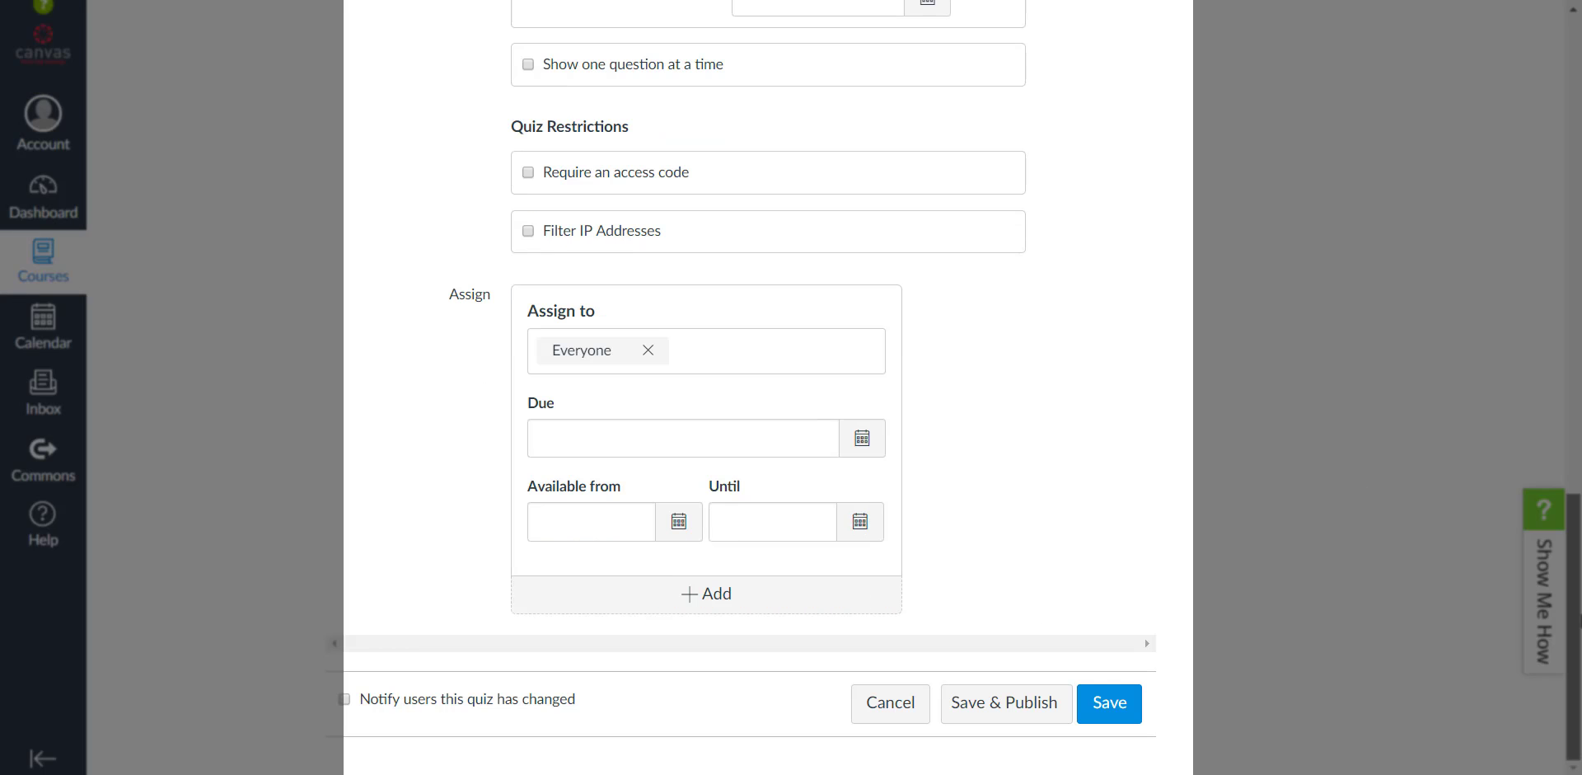
pyautogui.click(1097, 719)
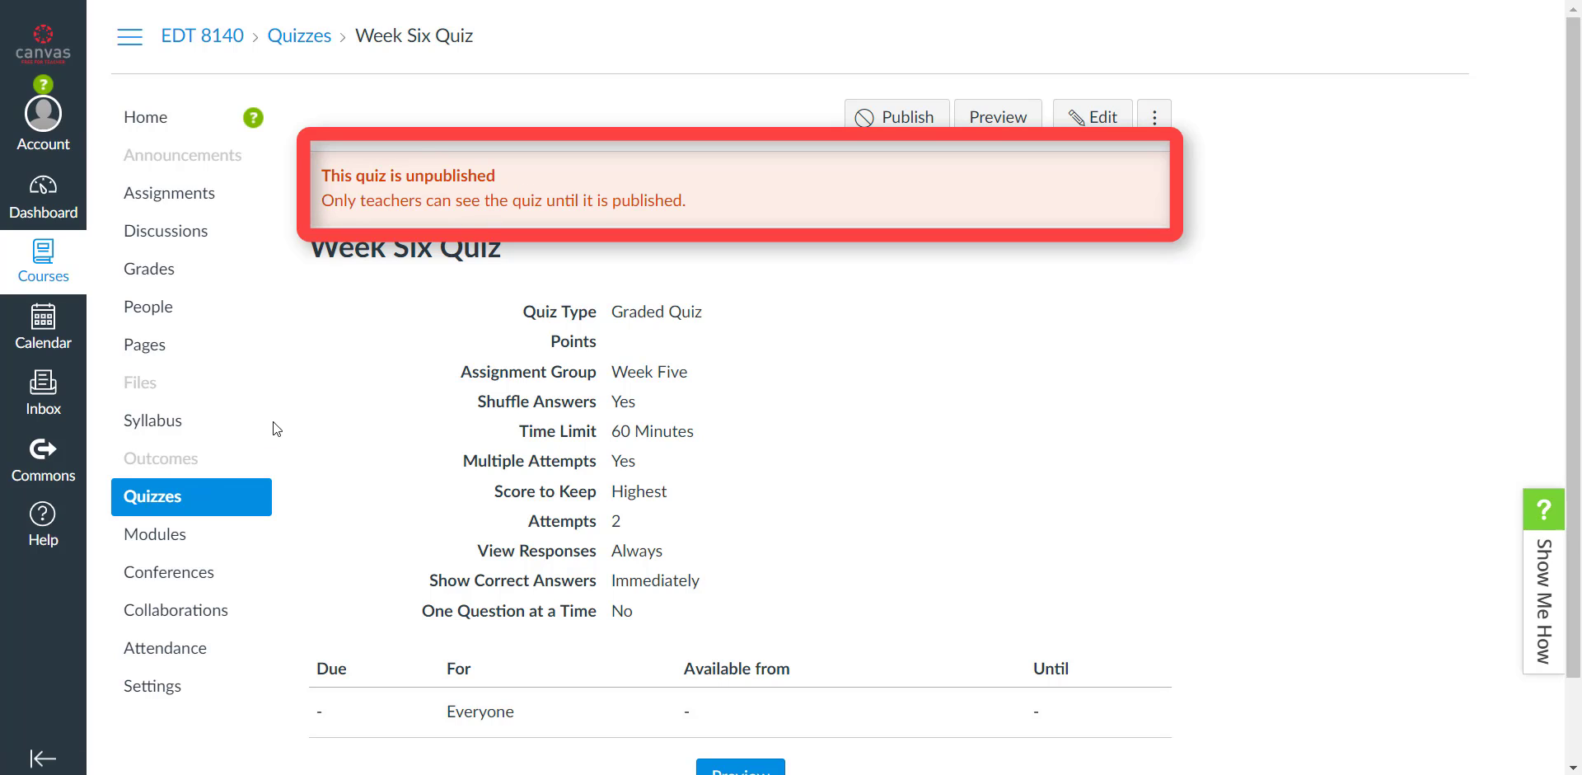
pyautogui.click(197, 499)
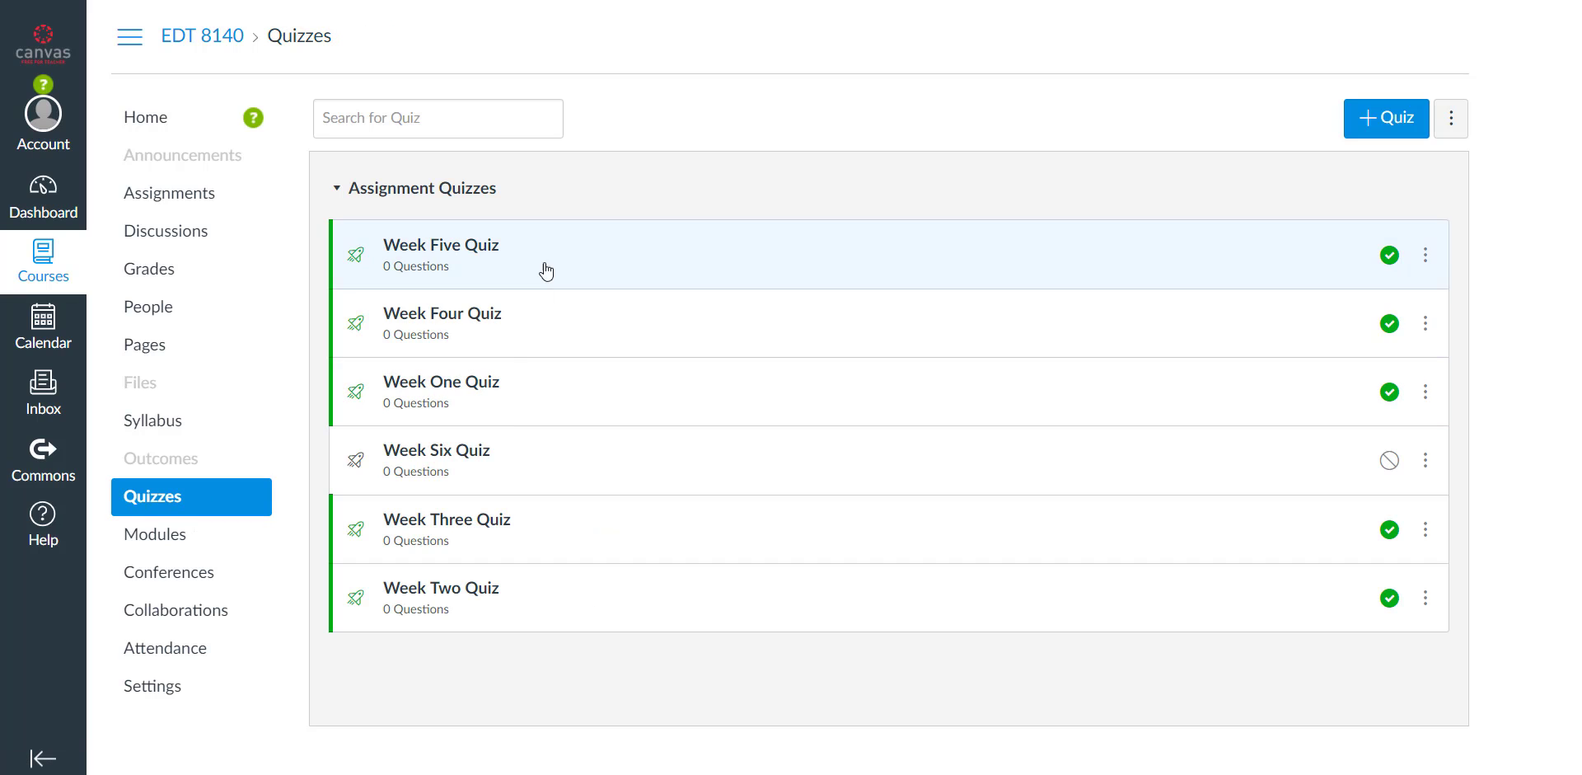
# Step: Open Week One Quiz from the Quizzes list
pyautogui.click(446, 384)
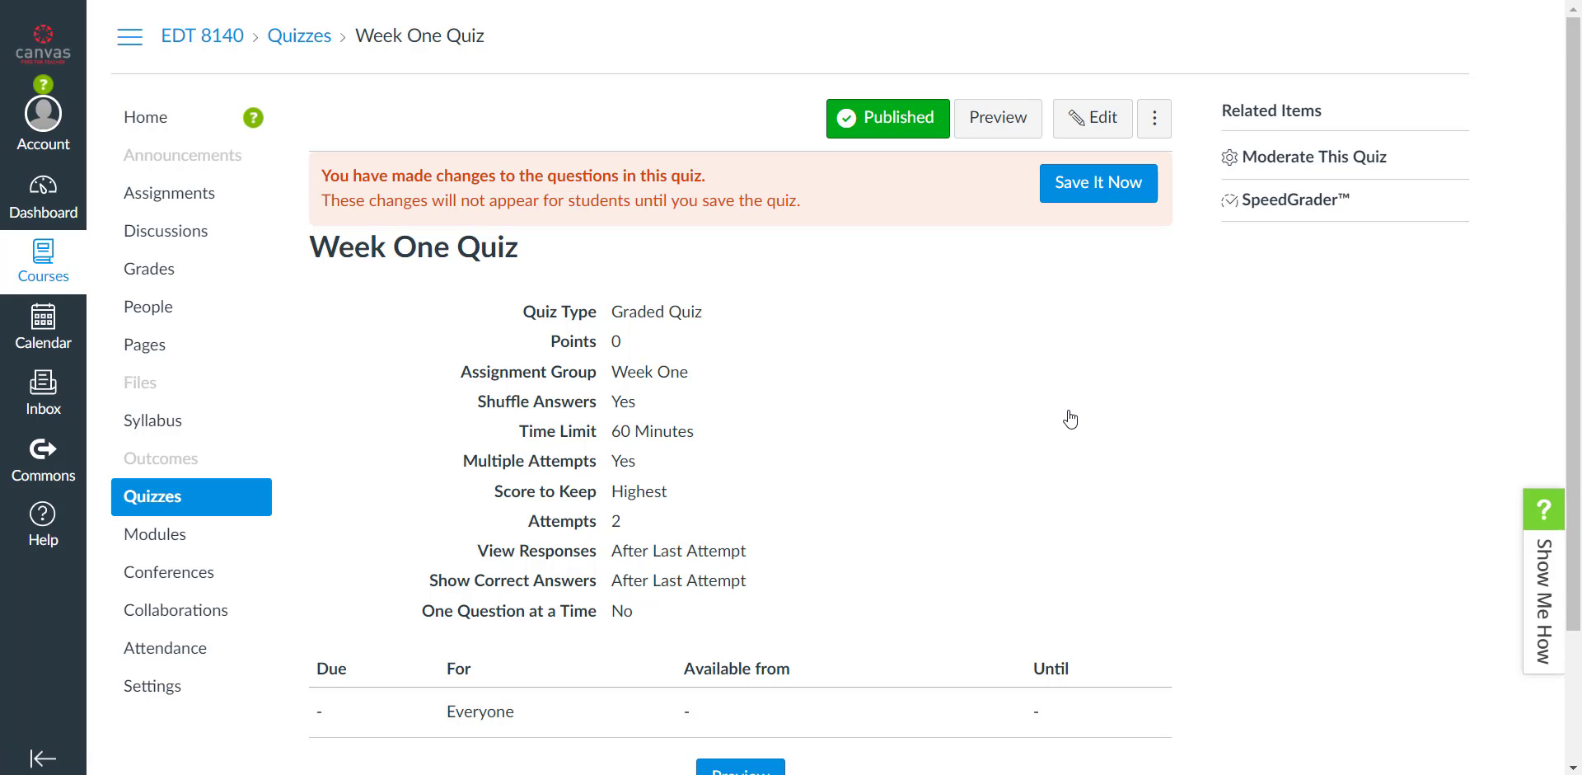
# Step: Edit Week One Quiz and review its options: Graded Quiz, shuffled answers, 60 minutes, 2 attempts
pyautogui.click(1076, 136)
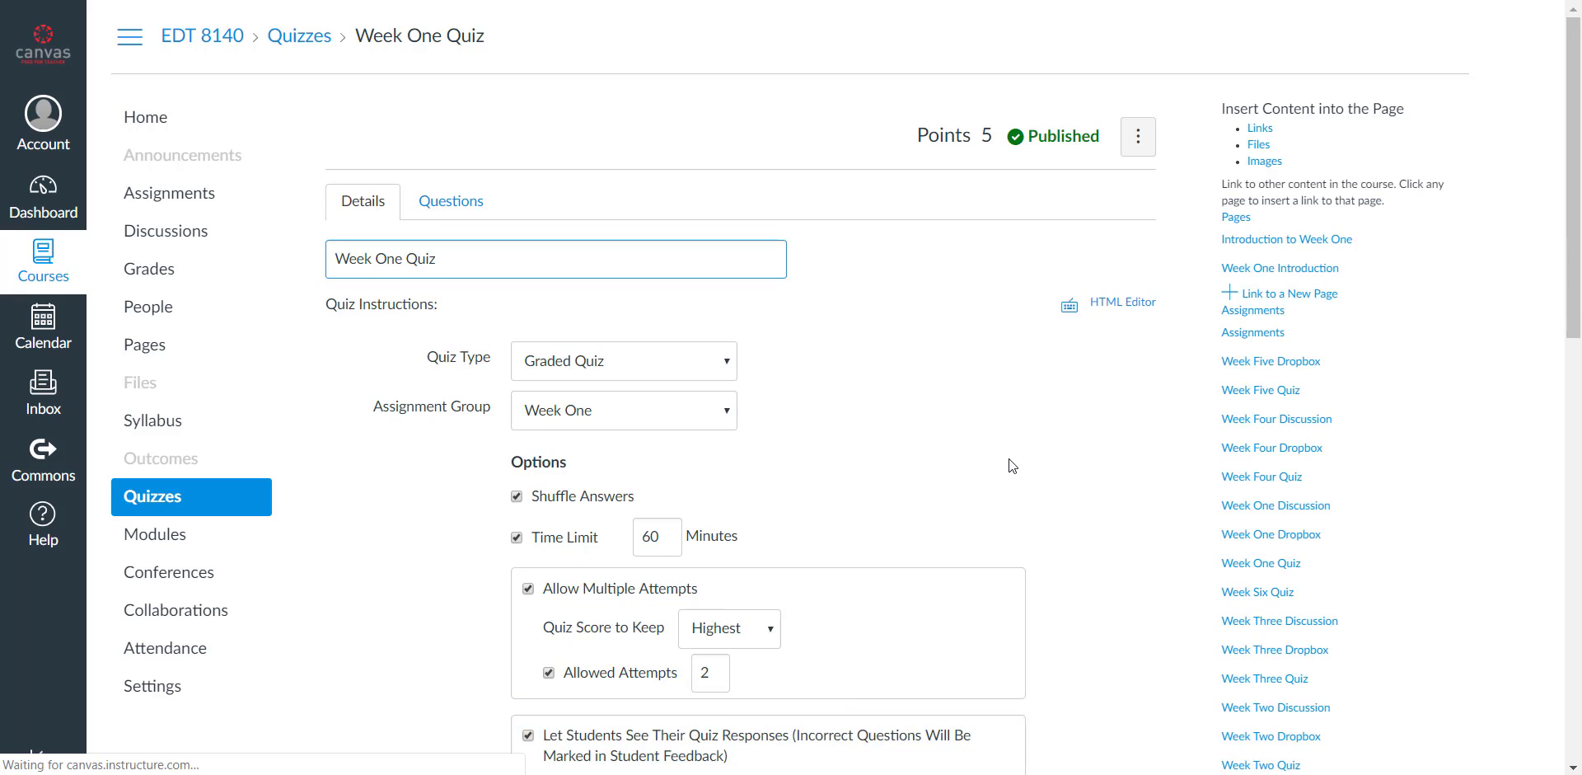
pyautogui.moveTo(1574, 197); pyautogui.dragTo(1574, 379)
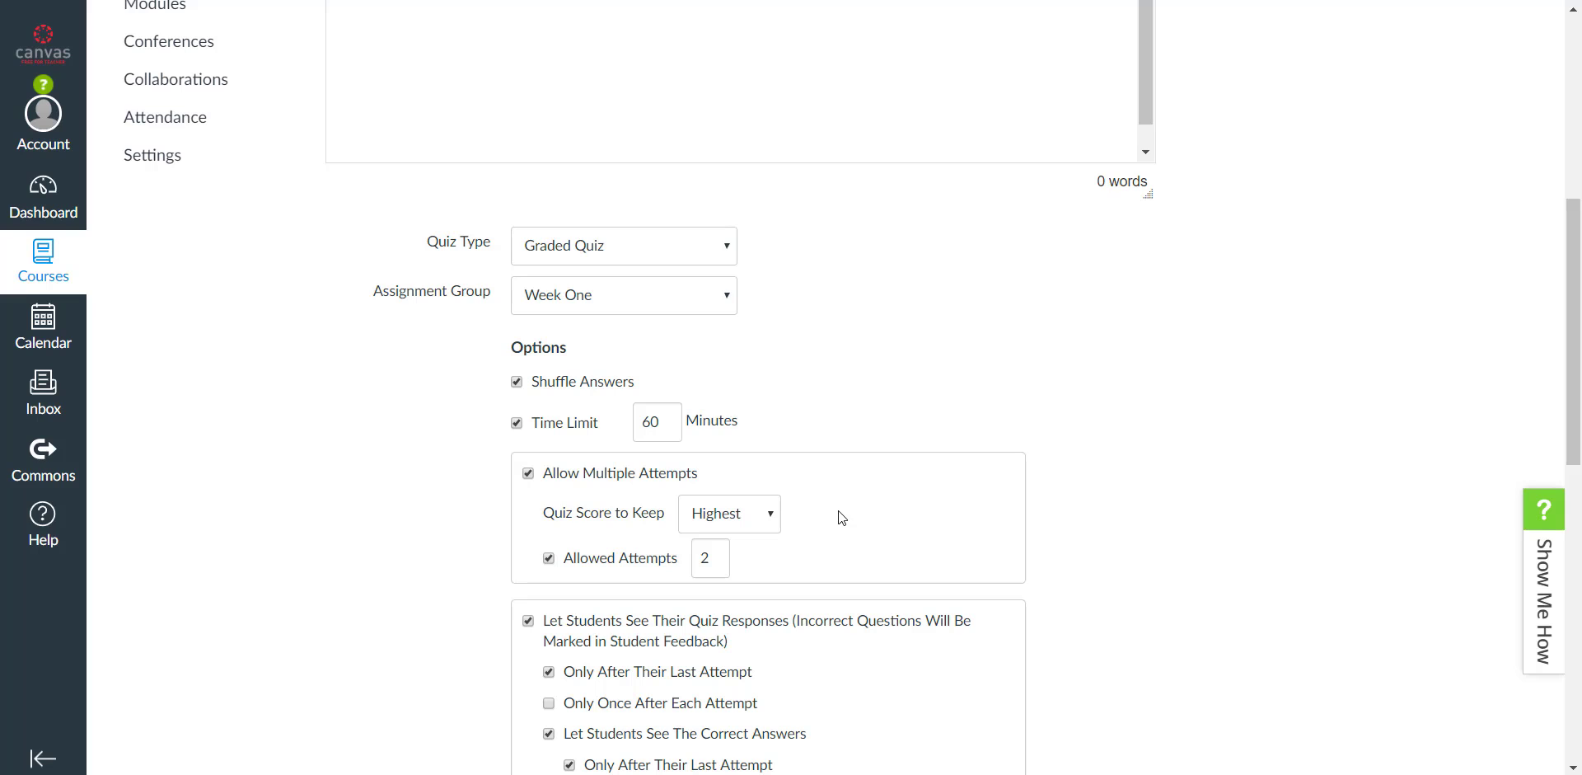
pyautogui.moveTo(1573, 394); pyautogui.dragTo(1573, 509)
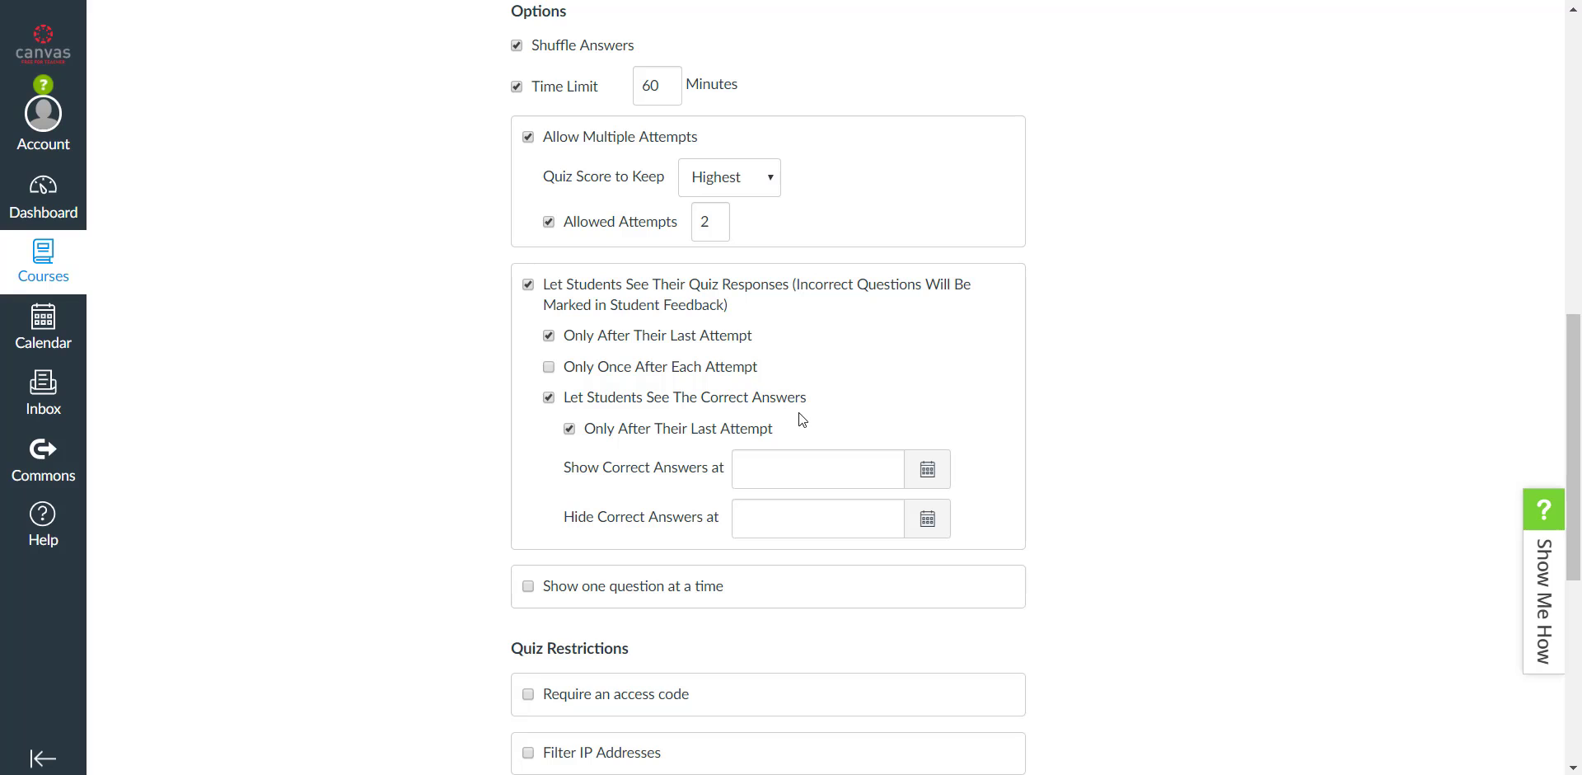
pyautogui.moveTo(1572, 420); pyautogui.dragTo(1558, 216)
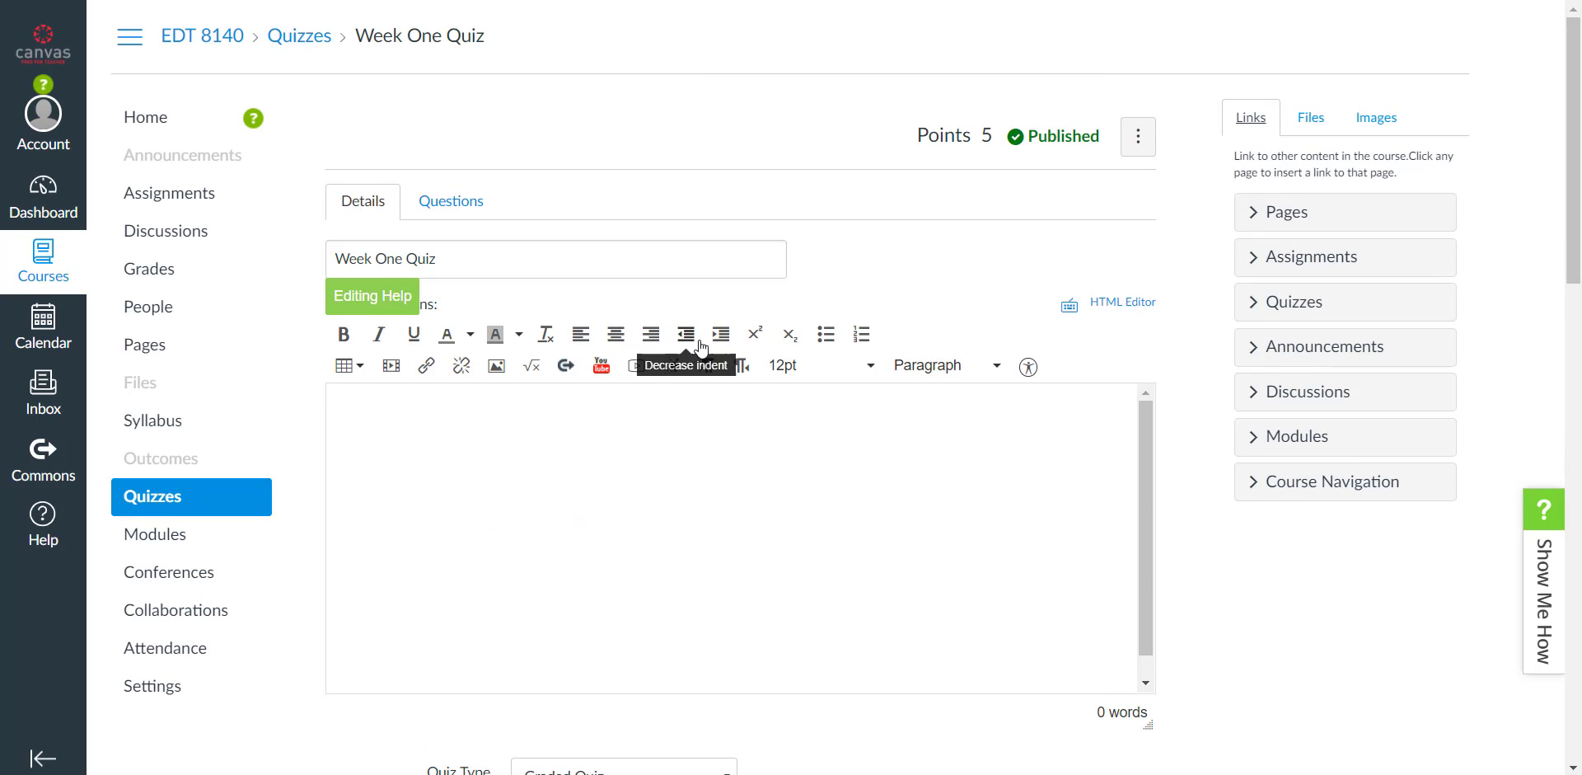
# Step: Show Week One Quiz's Questions tab and review its five 1-point questions
pyautogui.click(471, 203)
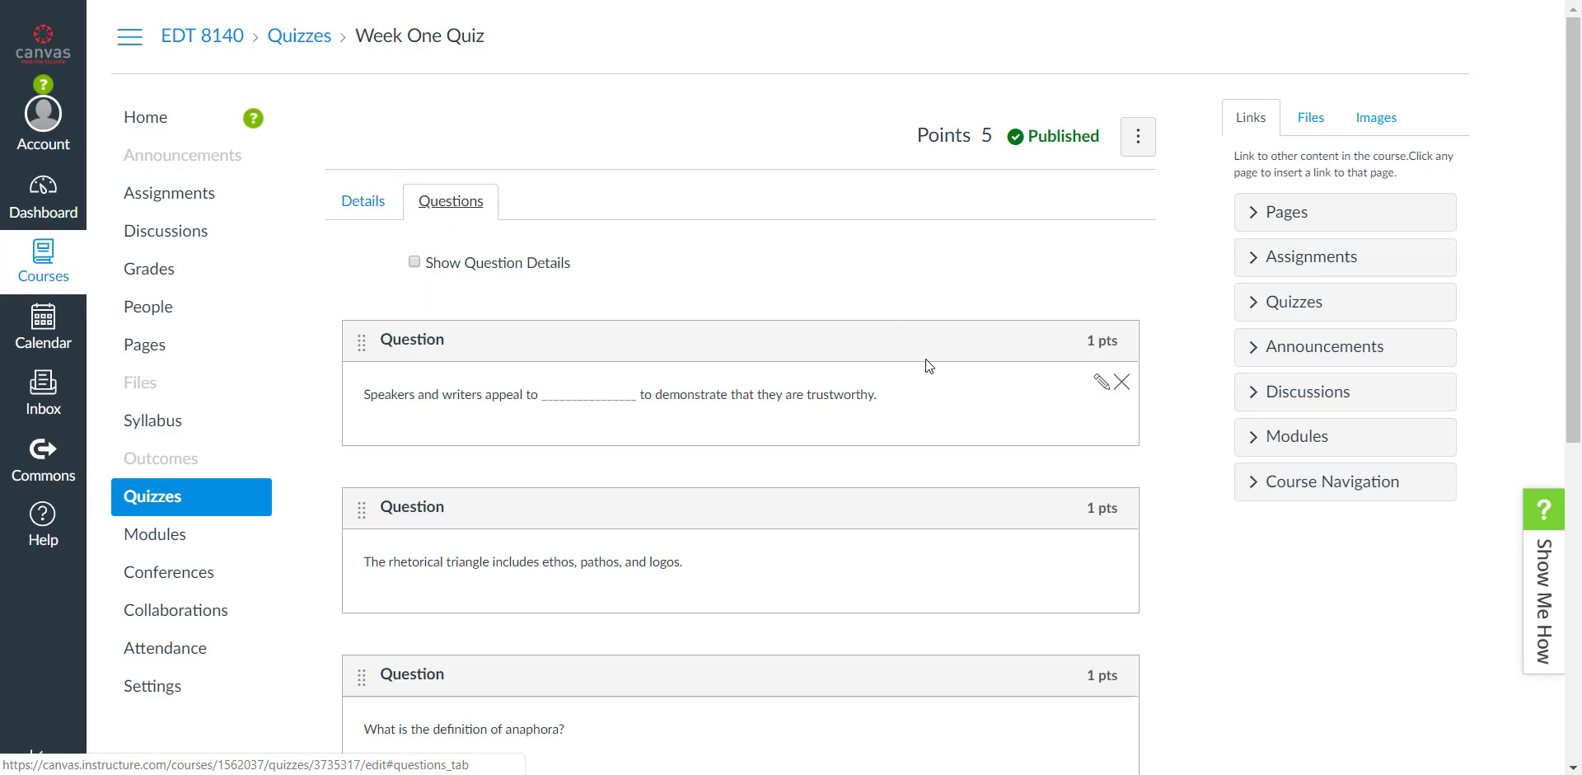
pyautogui.moveTo(1579, 198); pyautogui.dragTo(1579, 490)
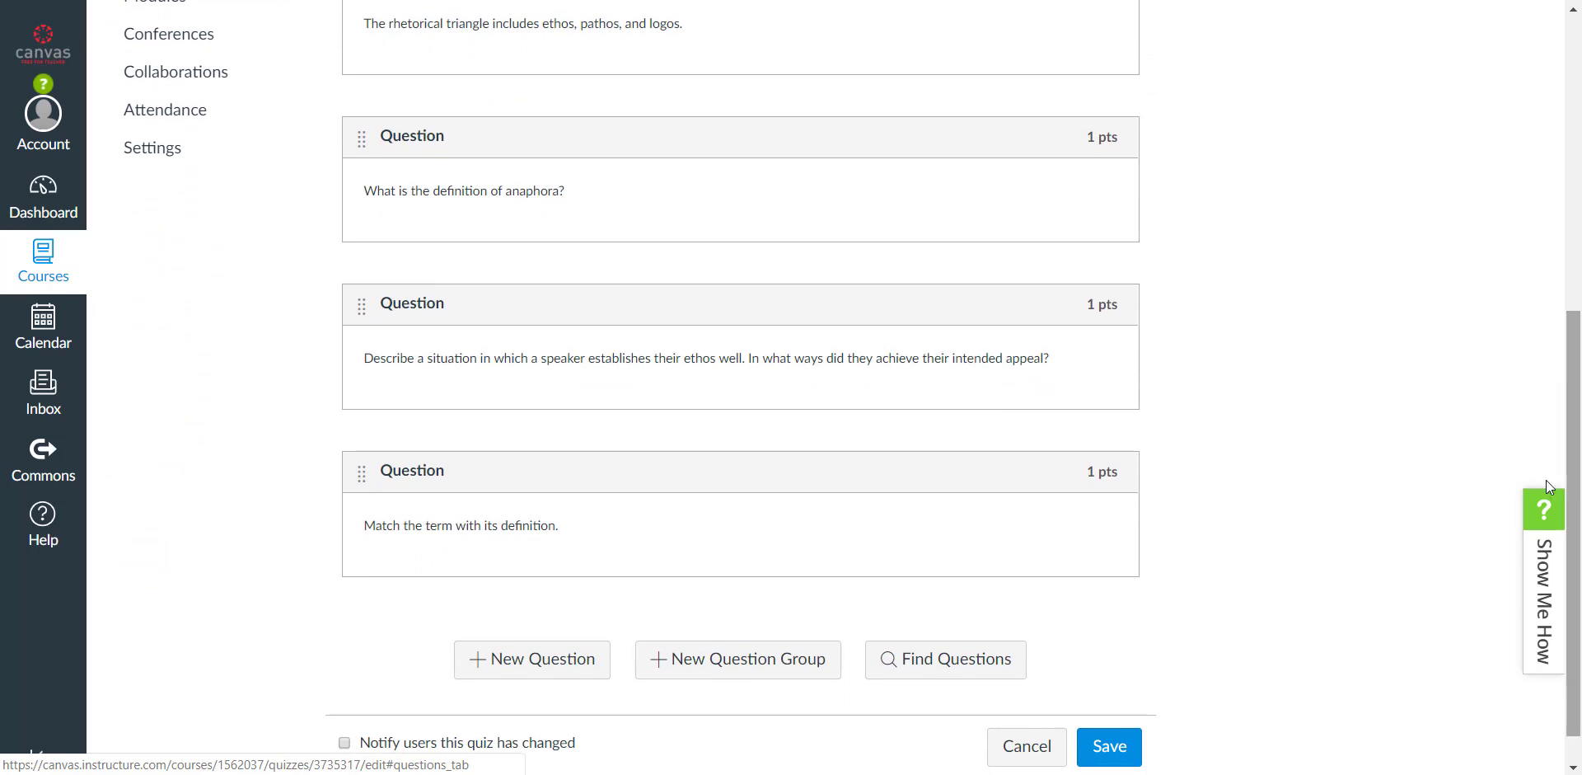
pyautogui.scroll(-1, 866, 569)
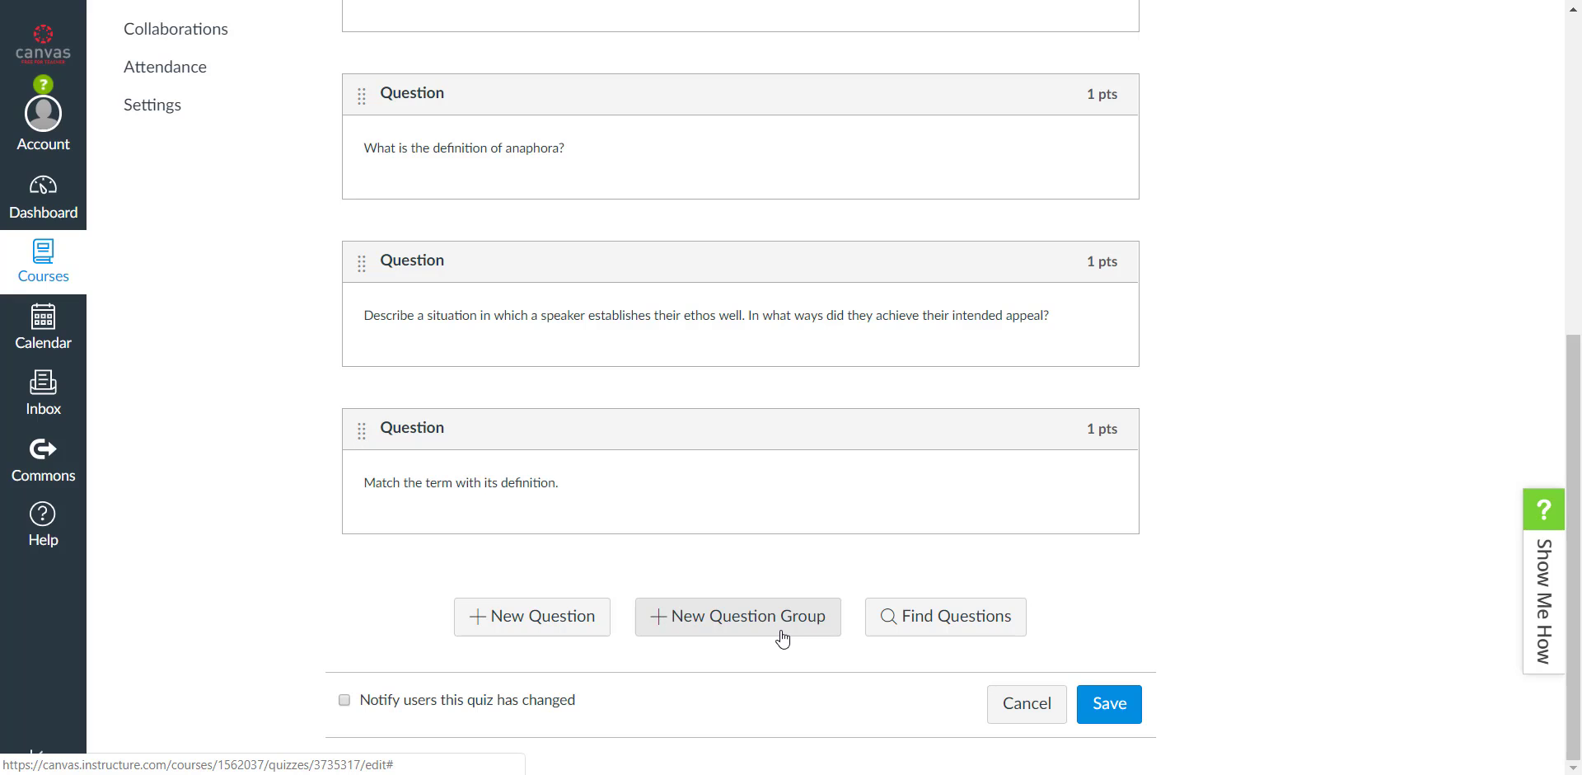
pyautogui.click(948, 628)
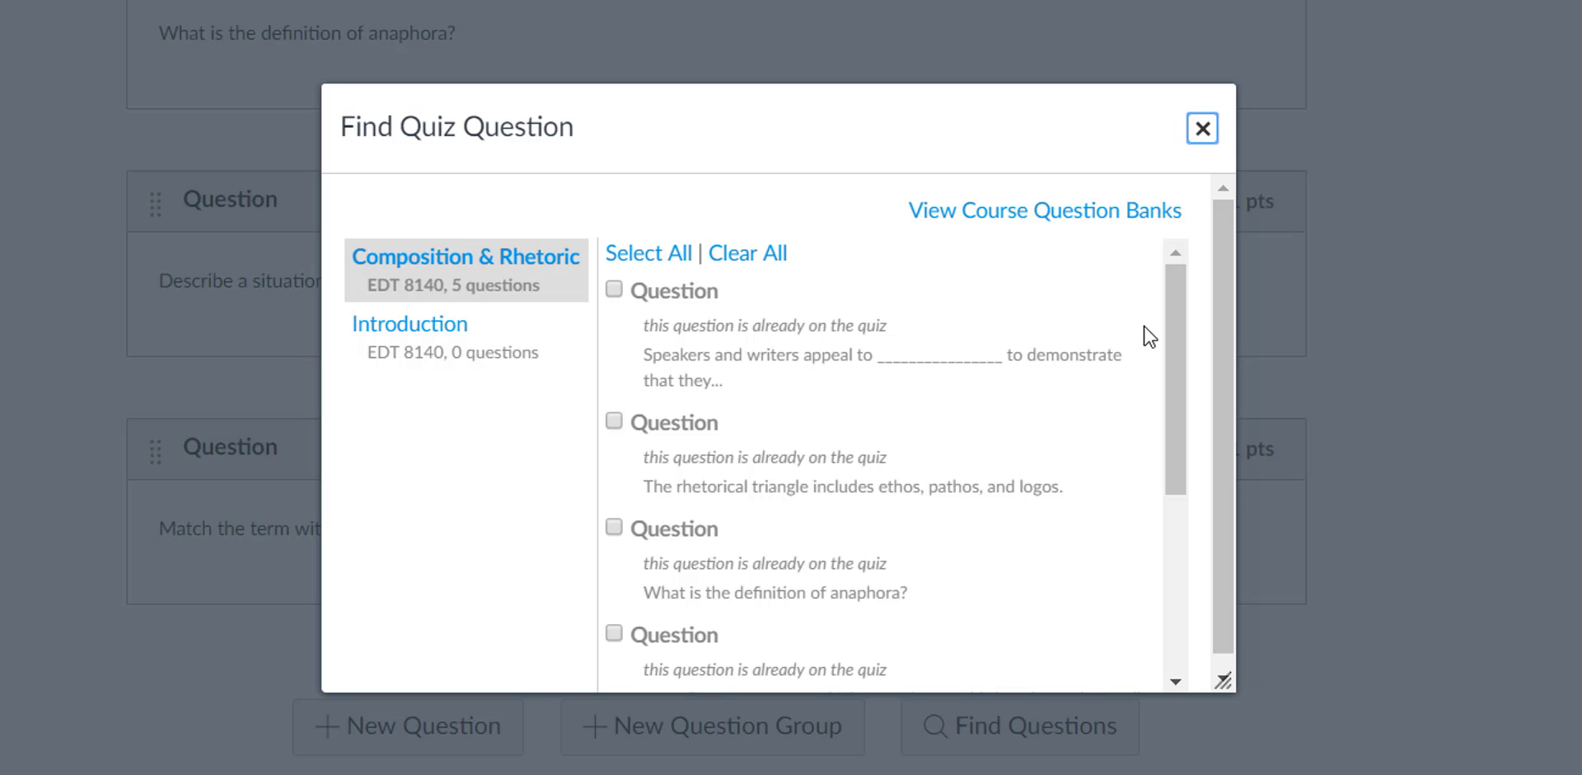
pyautogui.moveTo(1165, 328); pyautogui.dragTo(1189, 569)
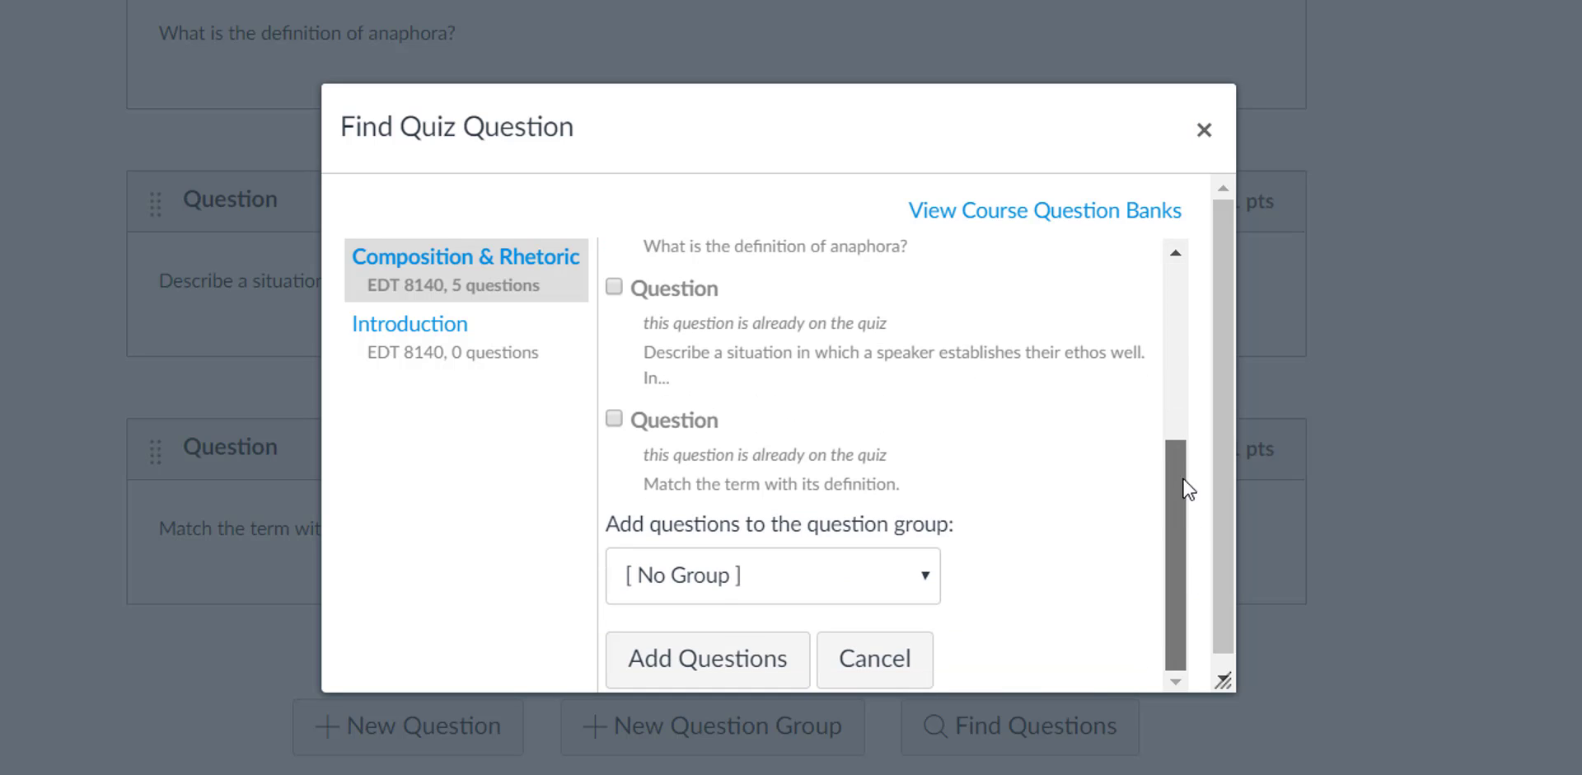
pyautogui.moveTo(1184, 487); pyautogui.dragTo(1165, 240)
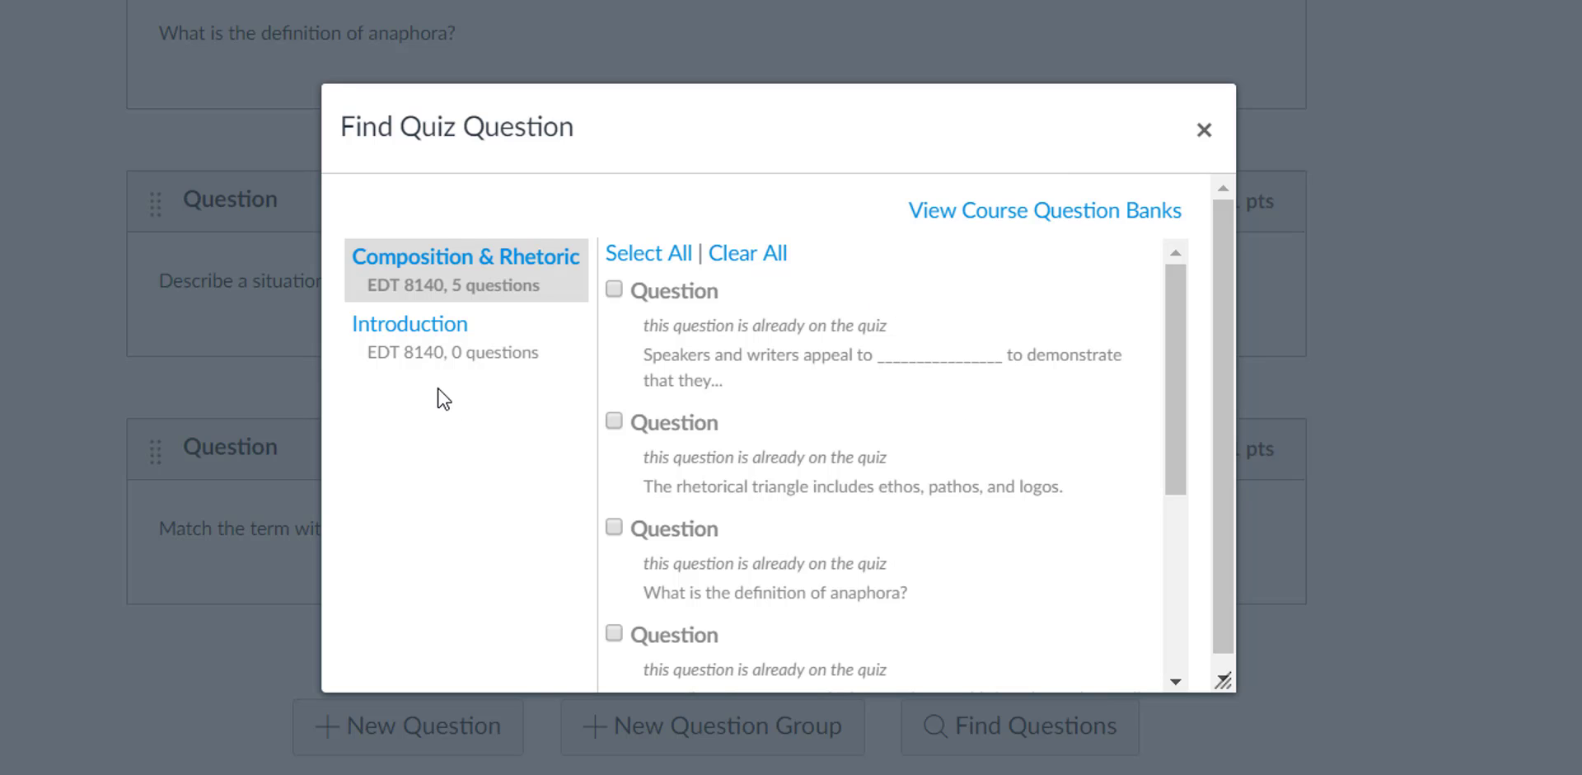
pyautogui.click(417, 350)
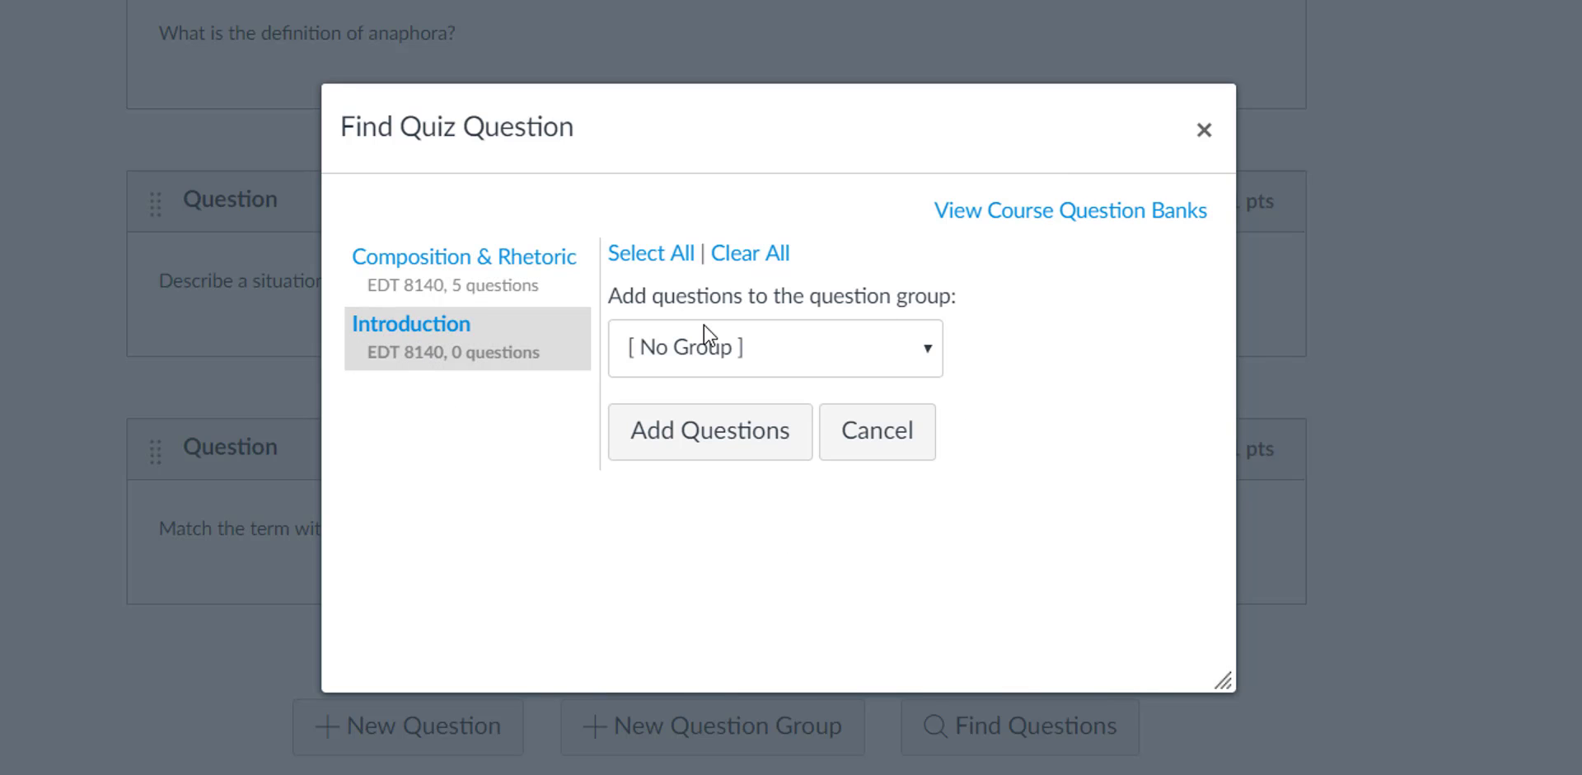
pyautogui.click(516, 286)
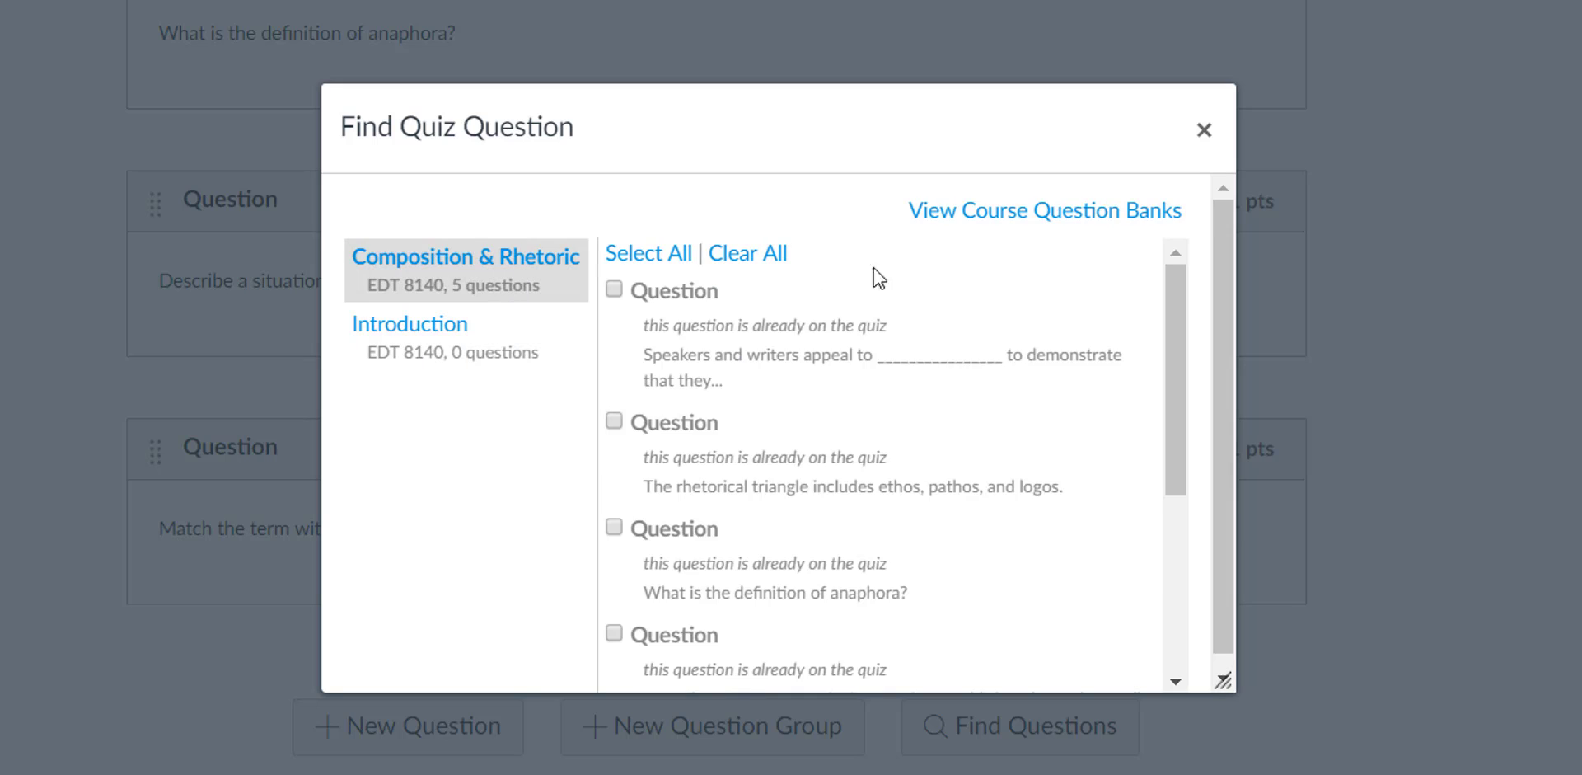
pyautogui.moveTo(1185, 311); pyautogui.dragTo(1187, 576)
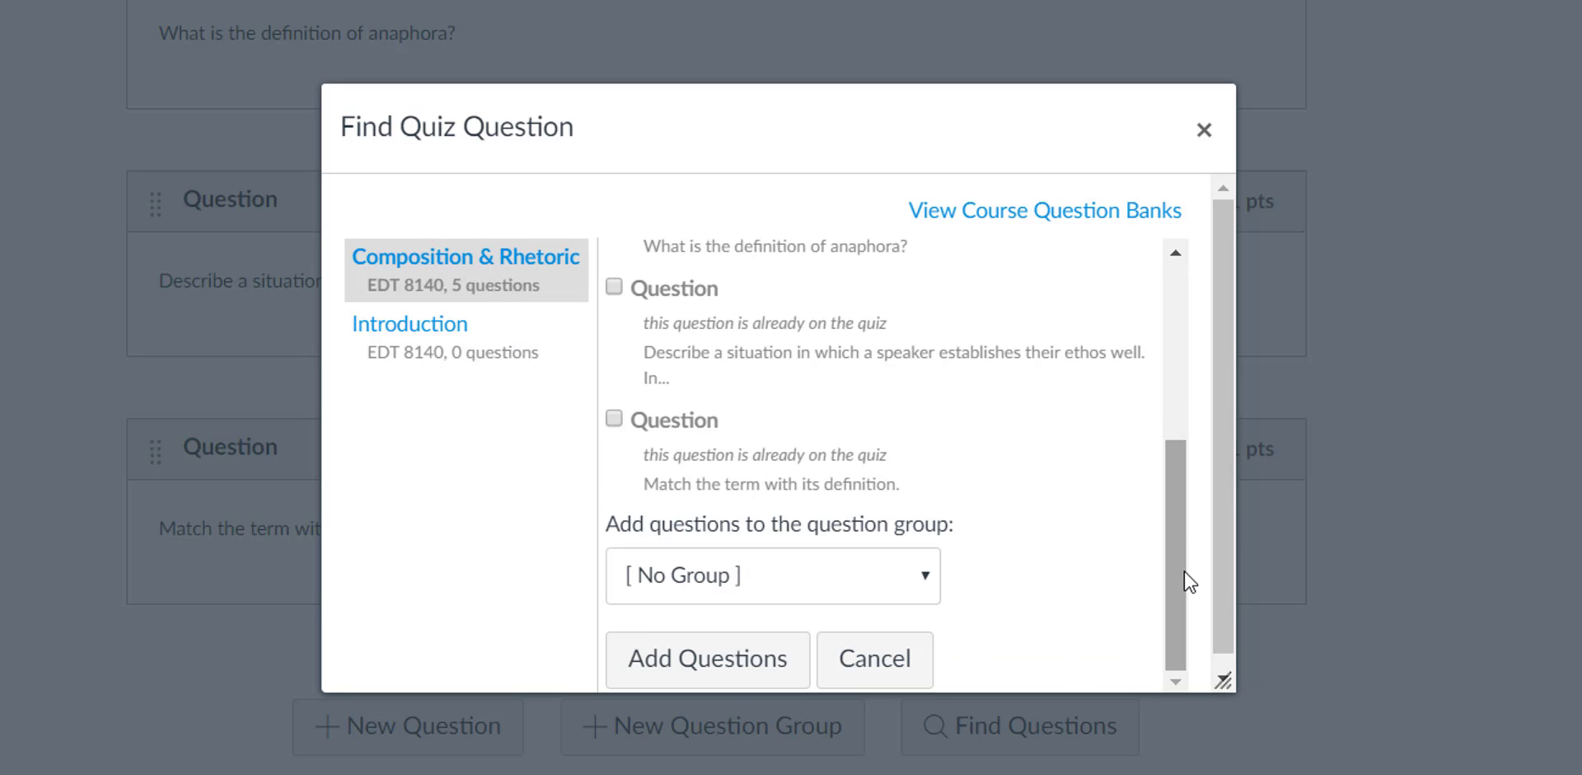
pyautogui.click(1204, 130)
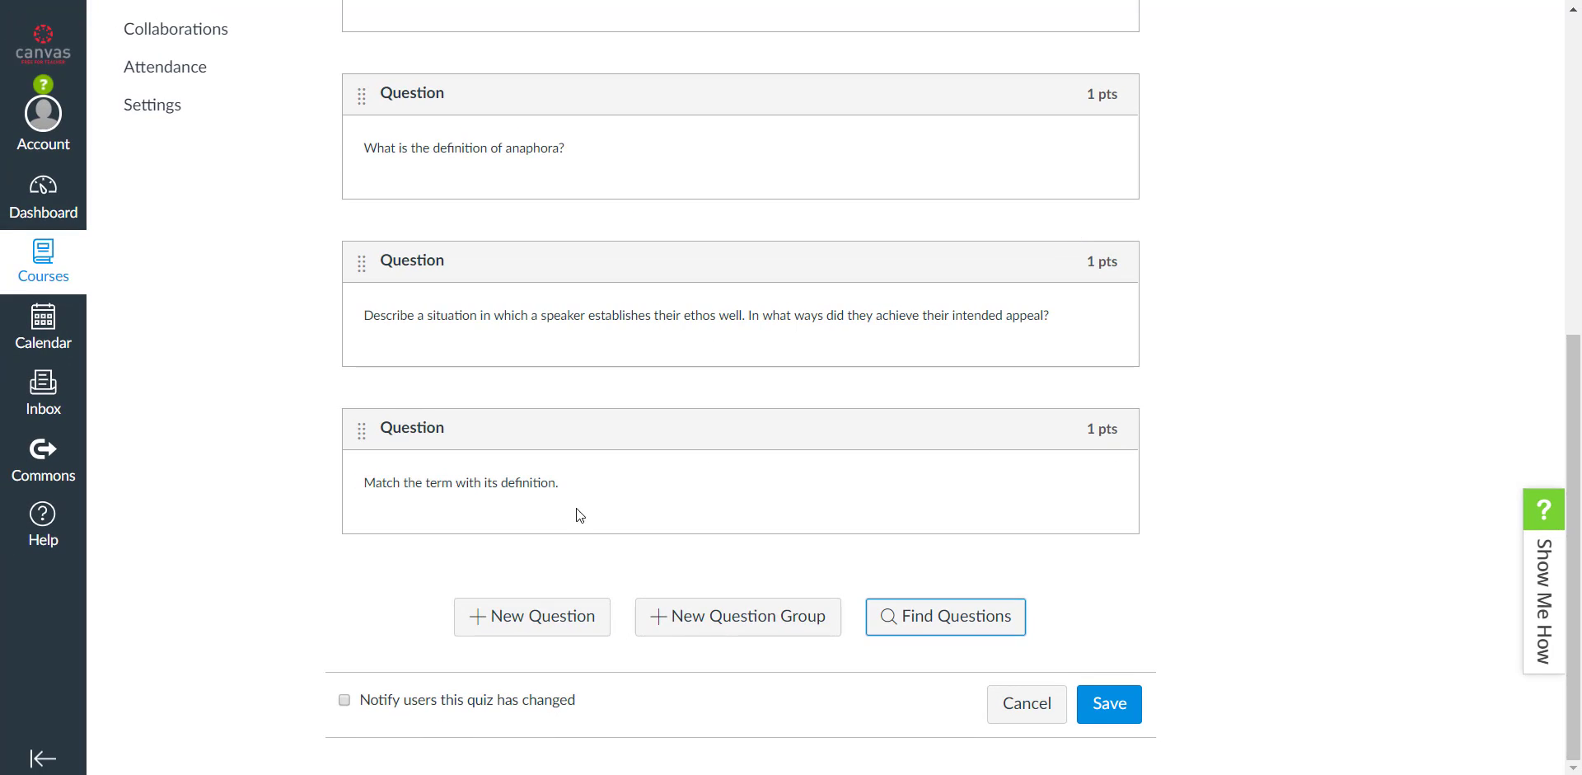
# Step: Add a new question to Week One Quiz, leaving its type as Multiple Choice
pyautogui.click(555, 626)
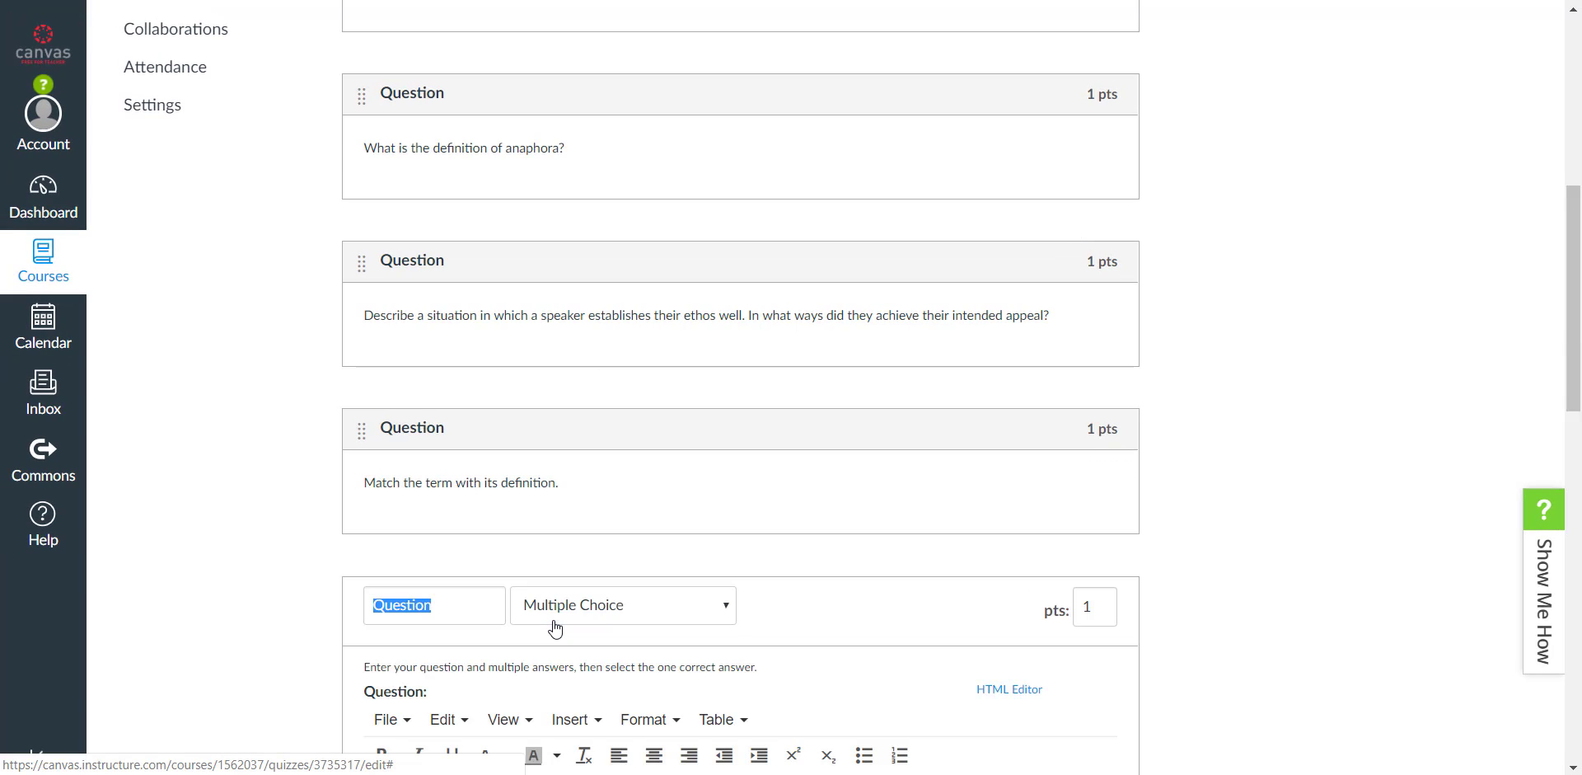
pyautogui.moveTo(1578, 414); pyautogui.dragTo(1580, 565)
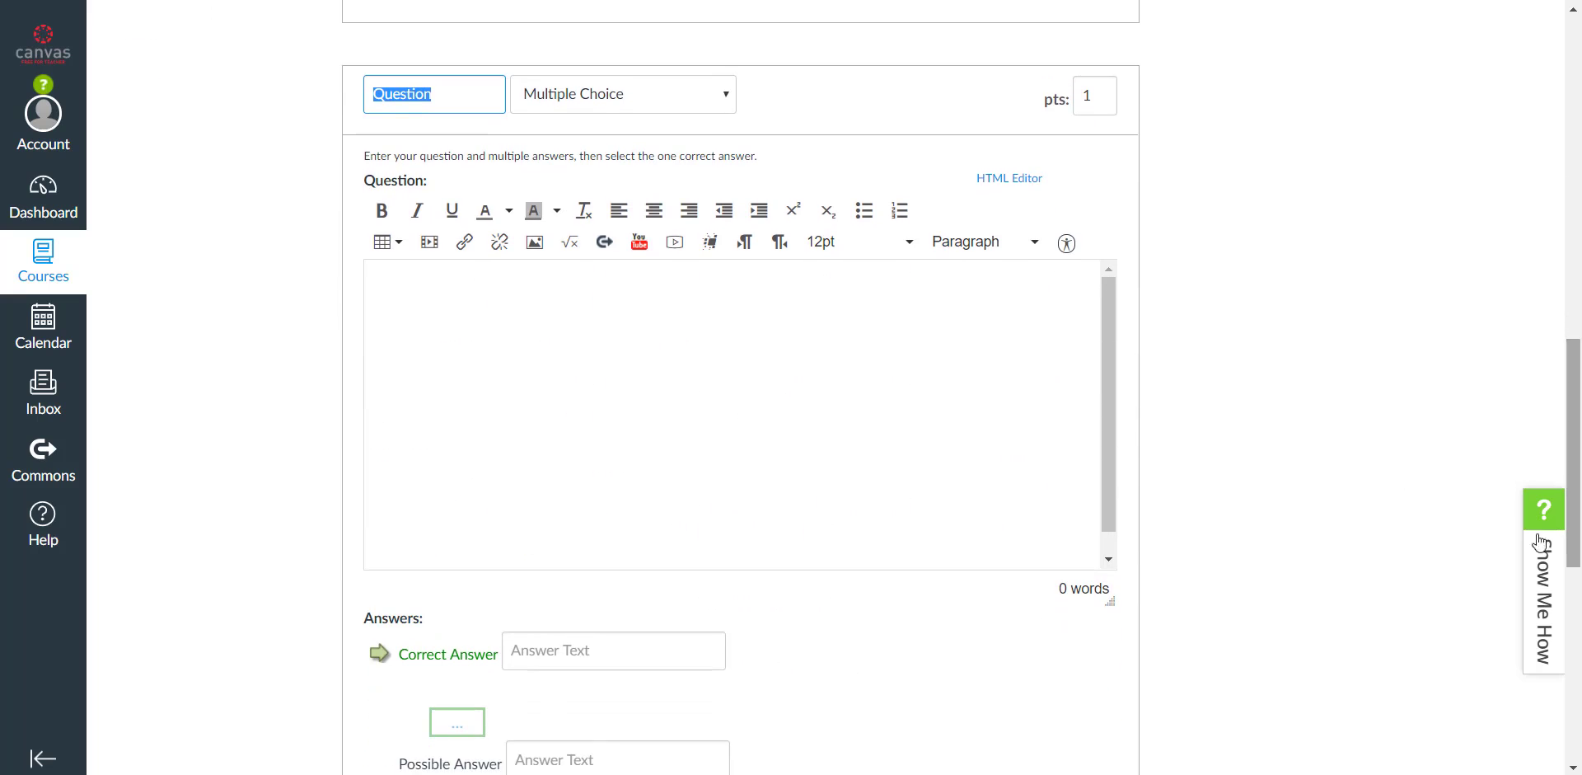
pyautogui.click(731, 95)
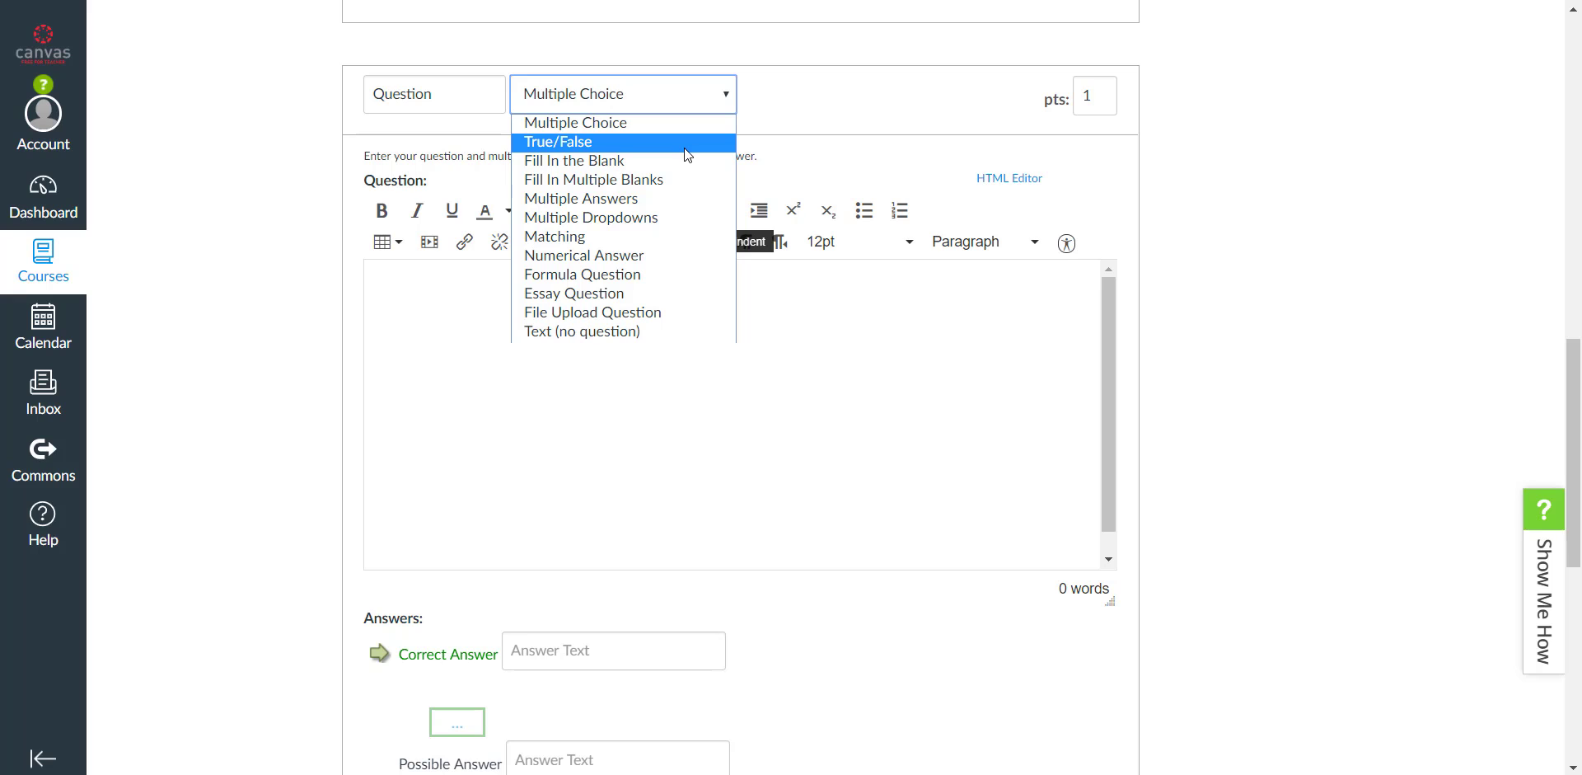
pyautogui.click(1342, 220)
pyautogui.scroll(-8, 723, 652)
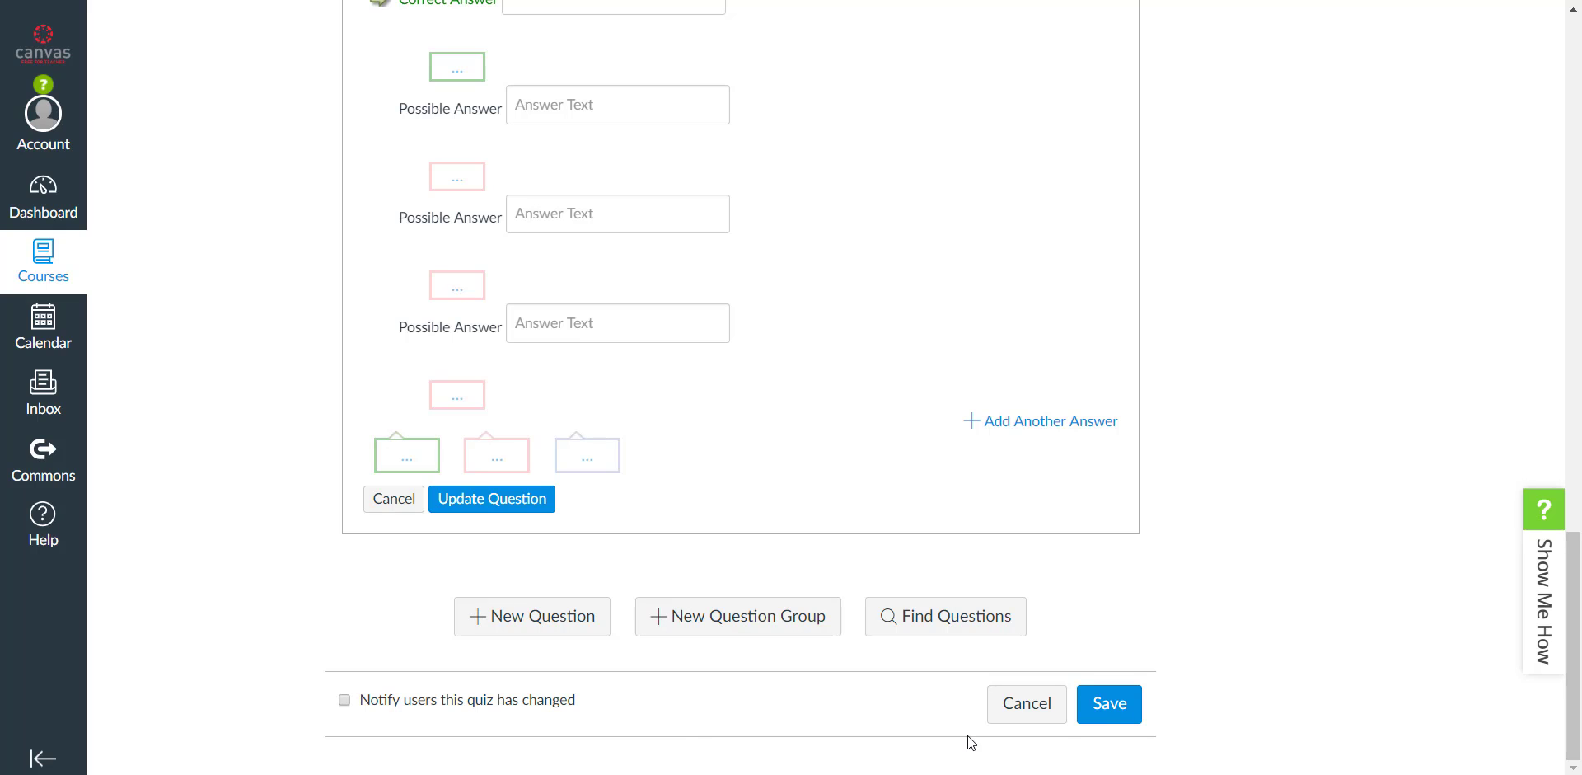
pyautogui.moveTo(1574, 610)
pyautogui.mouseDown()
pyautogui.moveTo(1578, 78)
pyautogui.moveTo(1578, 609)
pyautogui.mouseUp()
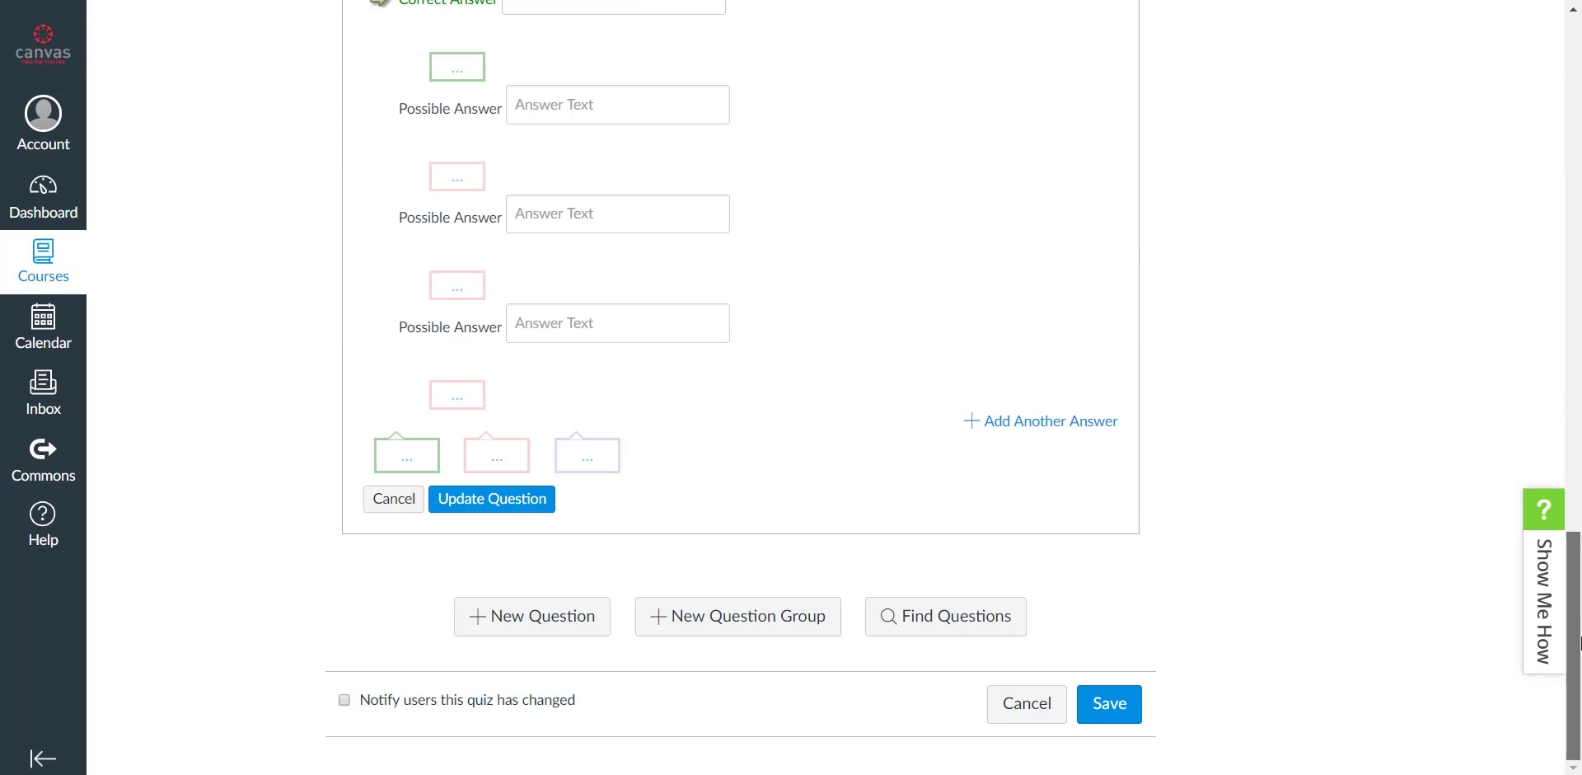
# Step: Save Week One Quiz's changes to return to its settings summary
pyautogui.click(1125, 714)
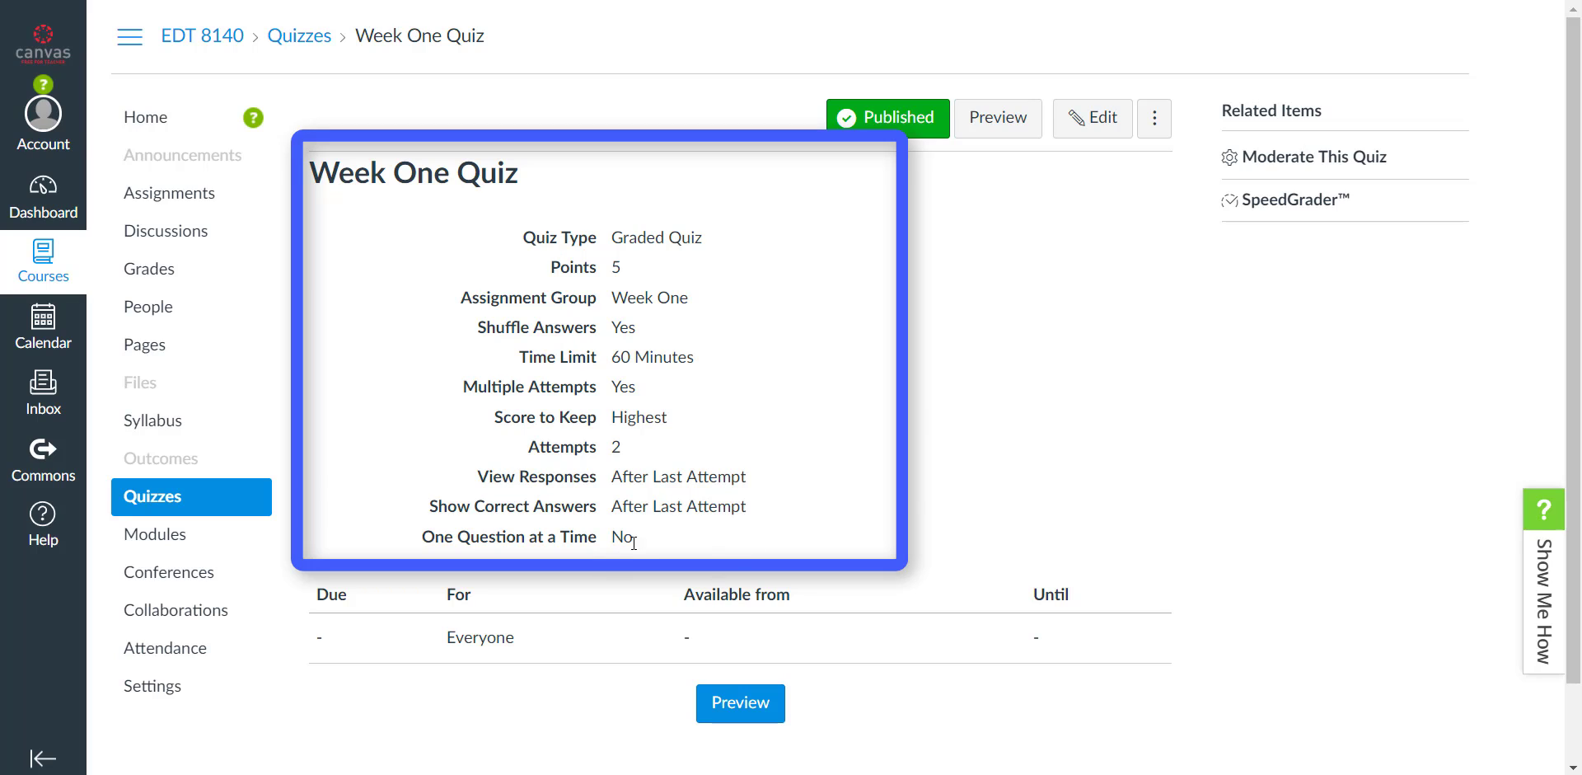
# Step: Preview the published Week One Quiz as a student and scroll through all five questions
pyautogui.click(755, 715)
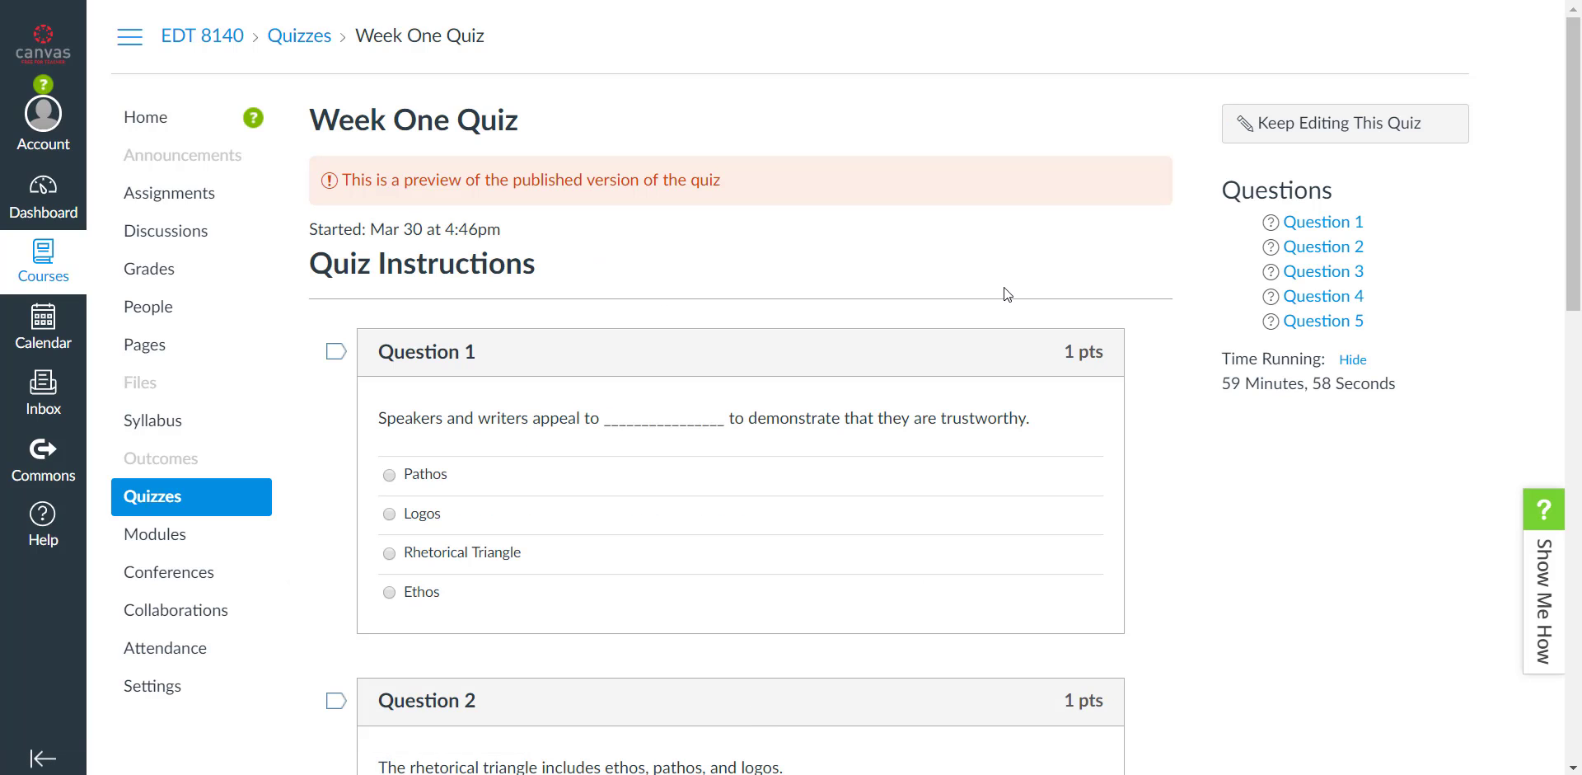
pyautogui.moveTo(1574, 132); pyautogui.dragTo(1580, 682)
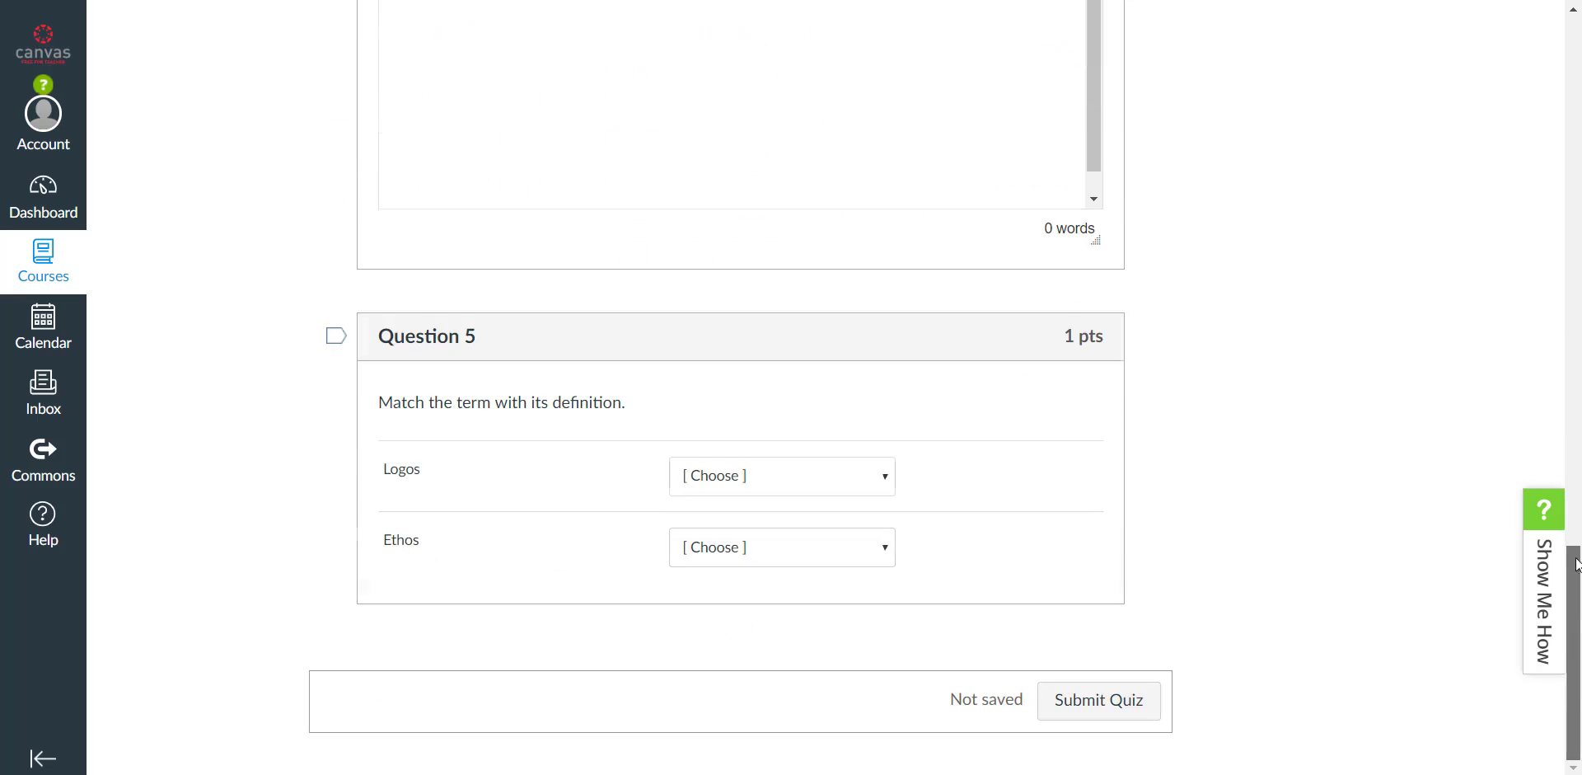
pyautogui.moveTo(1578, 564); pyautogui.dragTo(1579, 60)
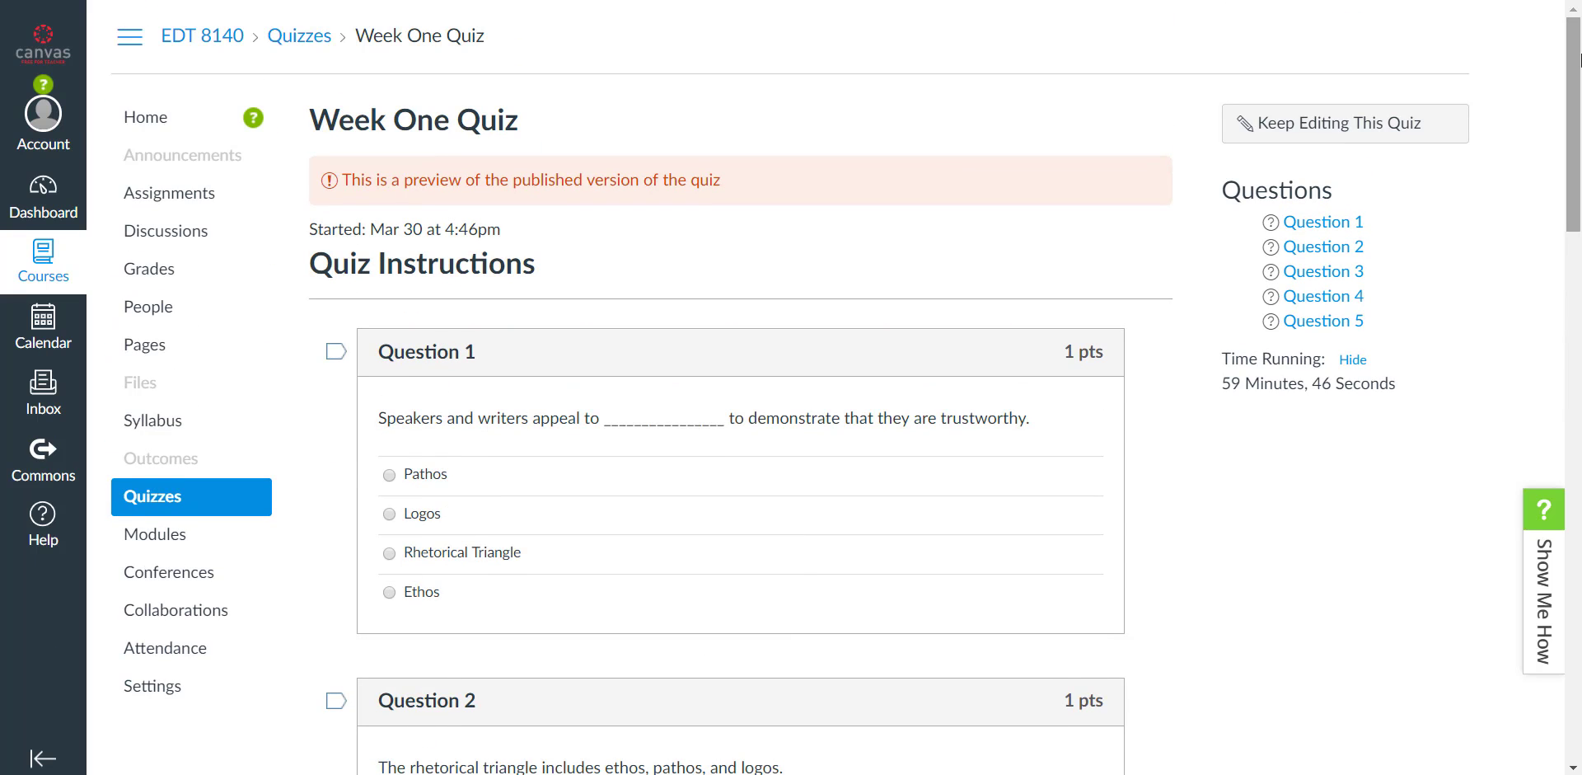
# Step: Return via Quizzes to the EDT 8140 Assignments list and scroll down to the Week Five group
pyautogui.click(301, 38)
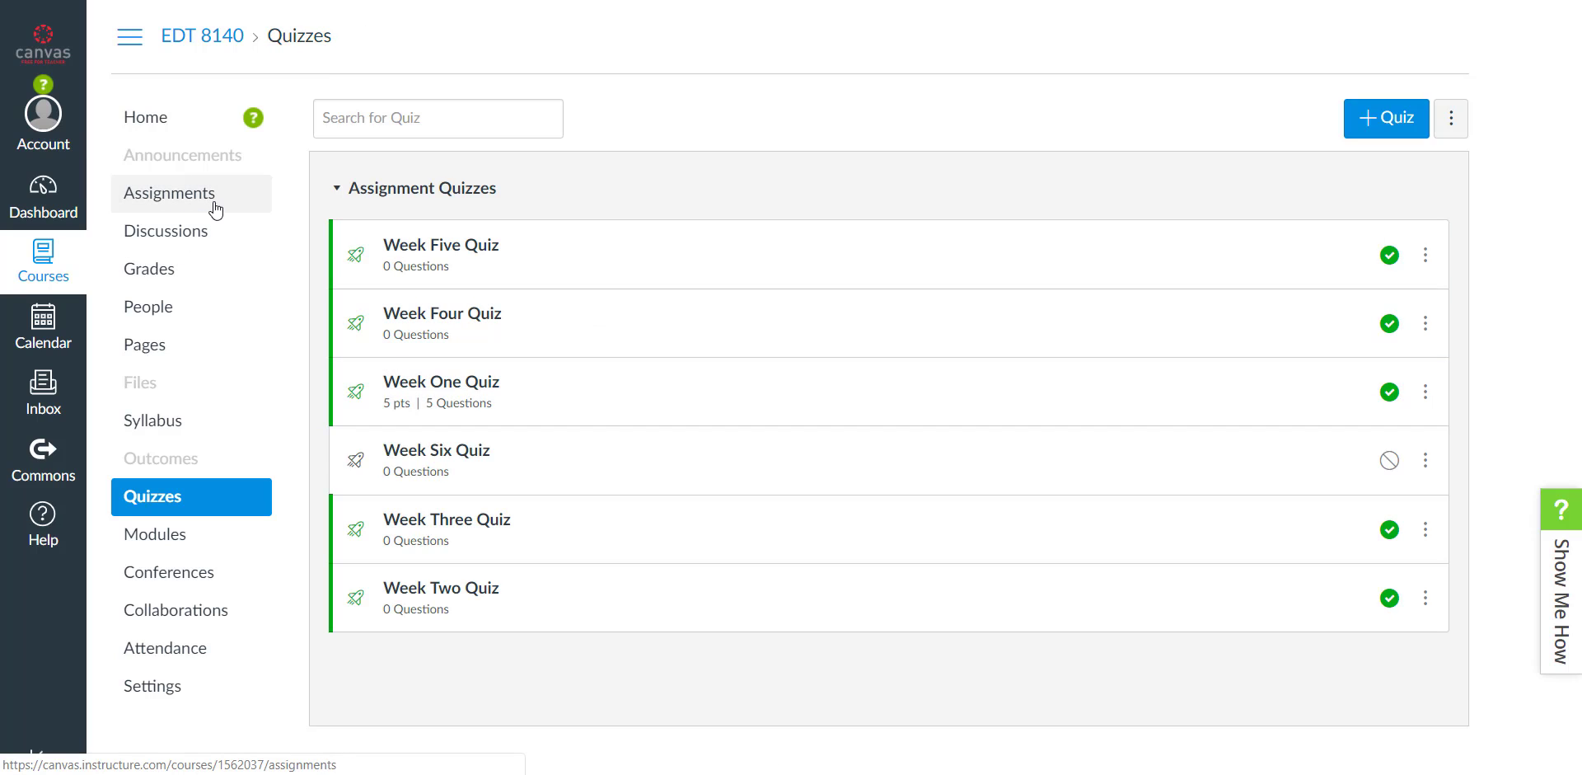
pyautogui.click(215, 210)
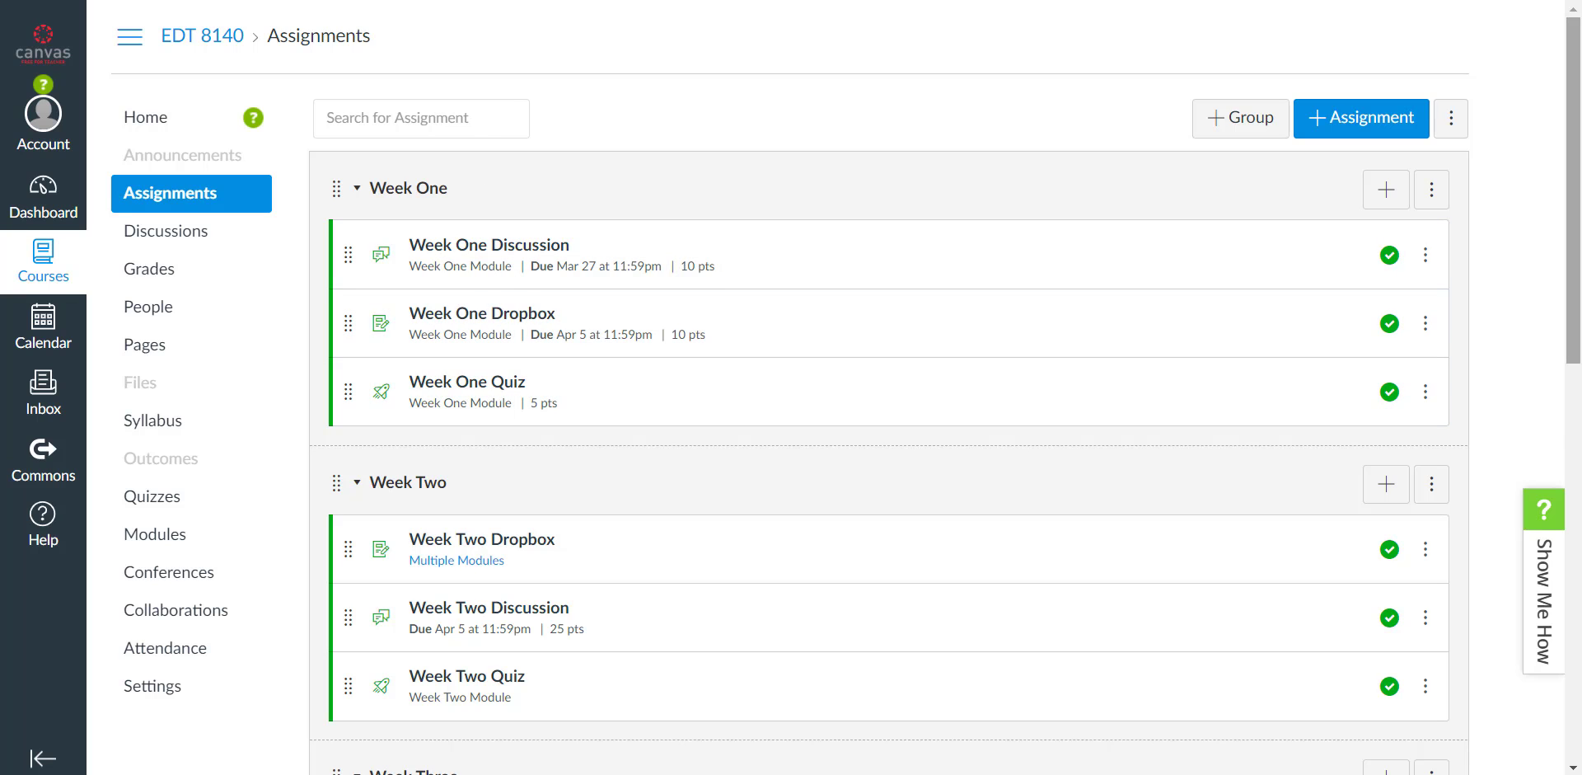
pyautogui.moveTo(1580, 216); pyautogui.dragTo(1581, 614)
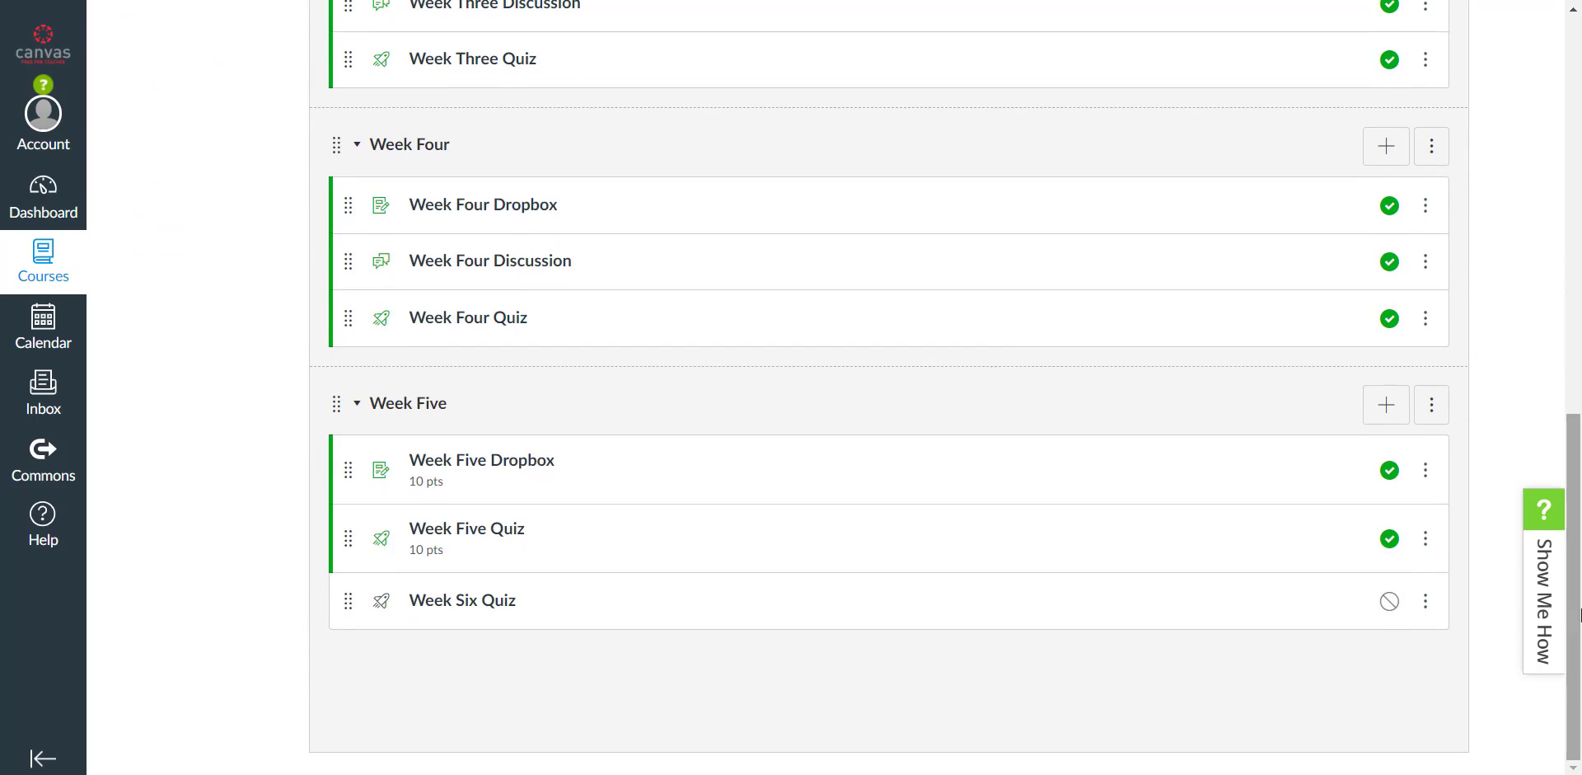
# Step: Delete the unpublished Week Six Quiz from its actions menu and confirm the deletion
pyautogui.click(1424, 612)
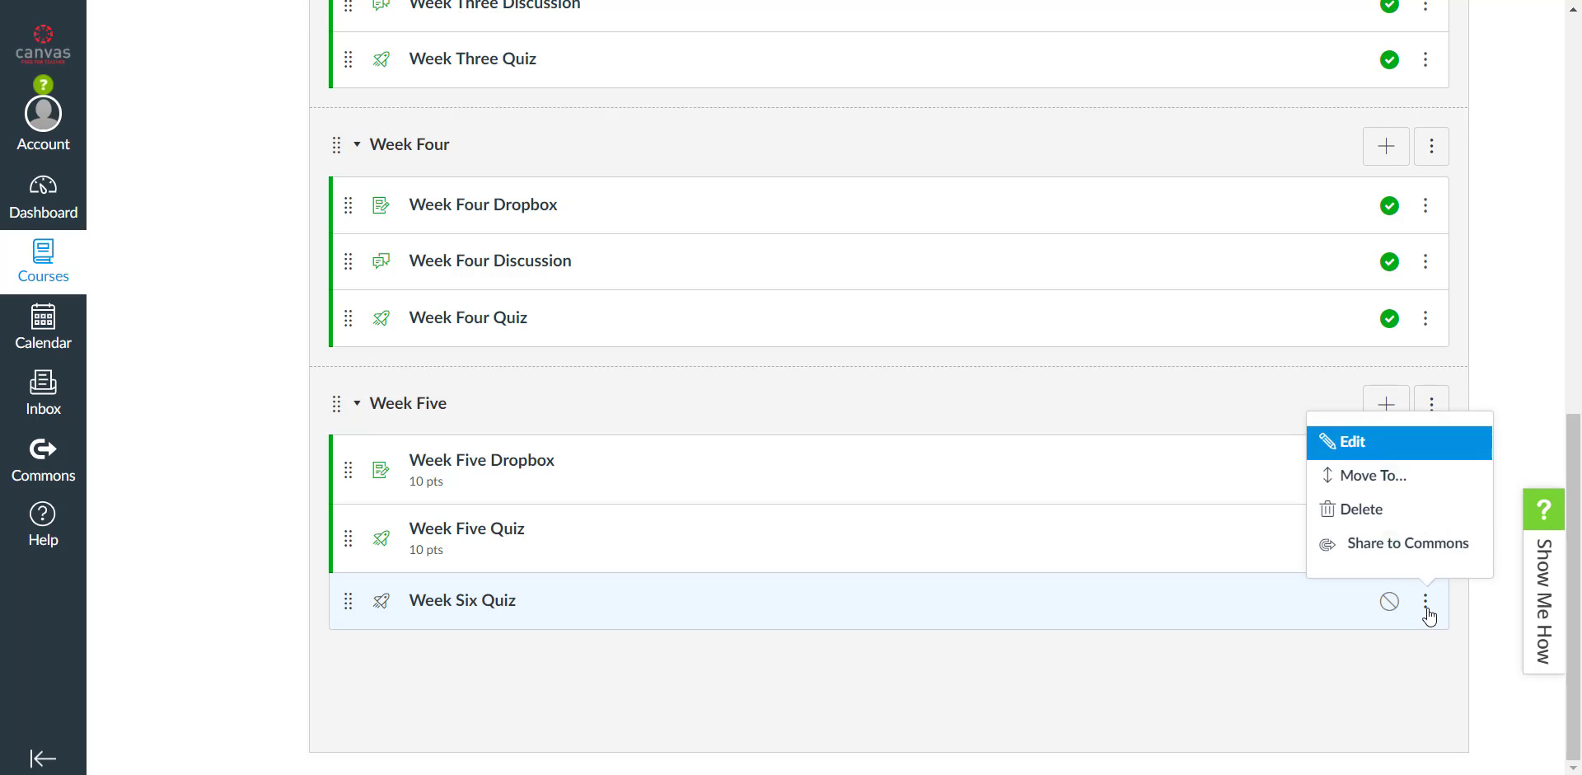
pyautogui.click(1377, 504)
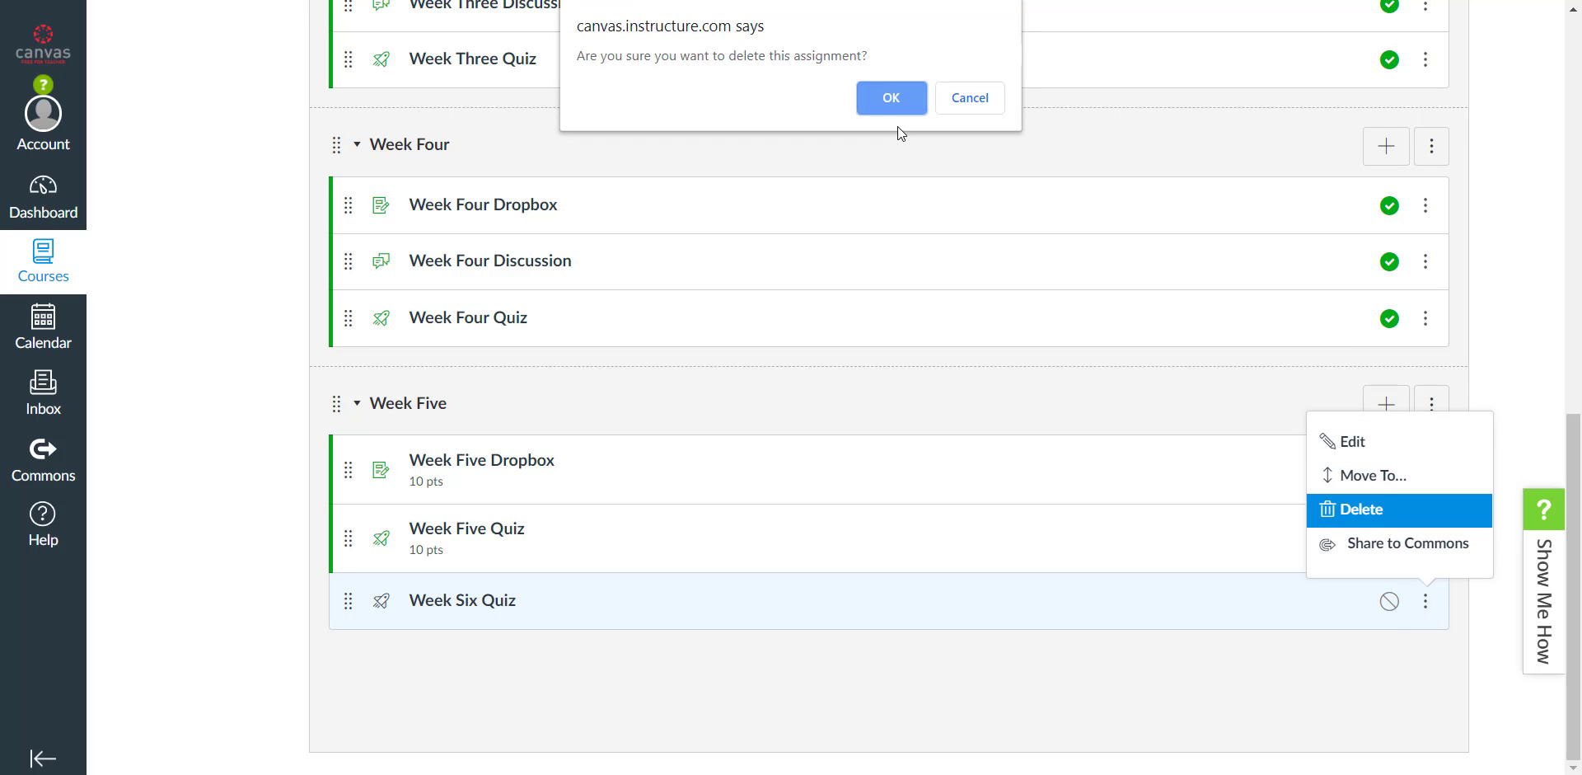
pyautogui.click(892, 98)
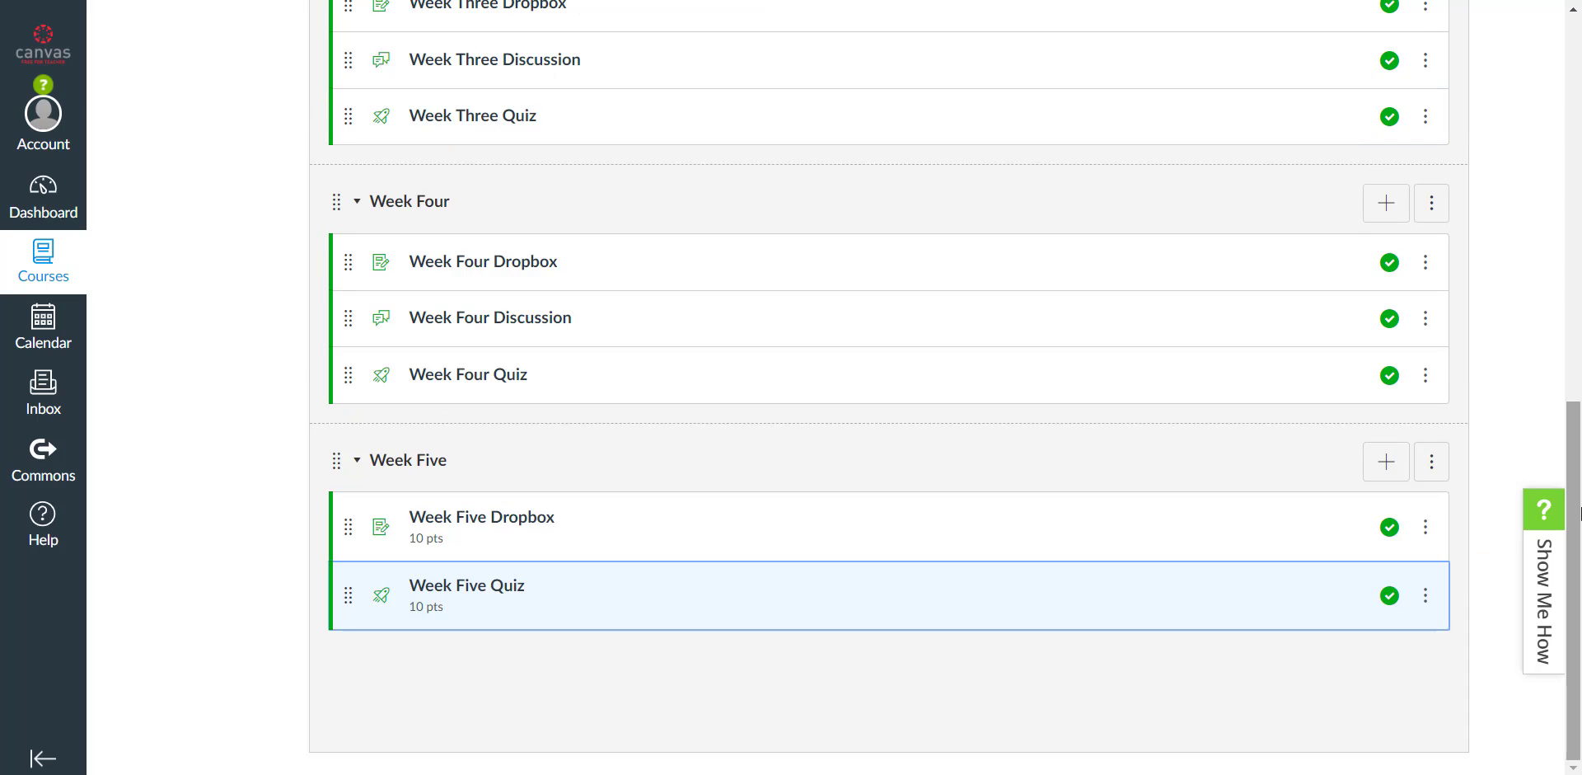
pyautogui.moveTo(1580, 513); pyautogui.dragTo(1581, 126)
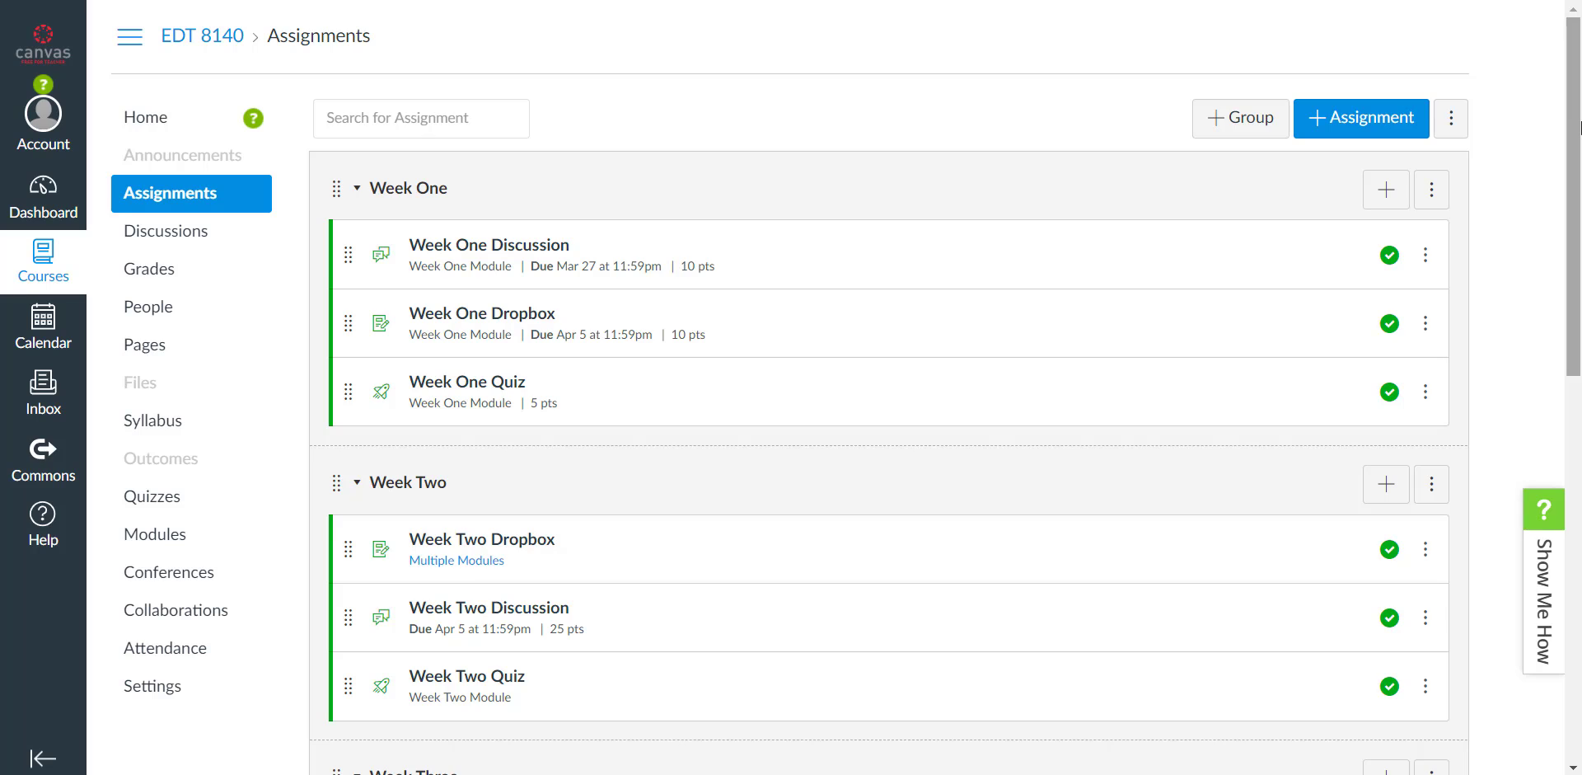